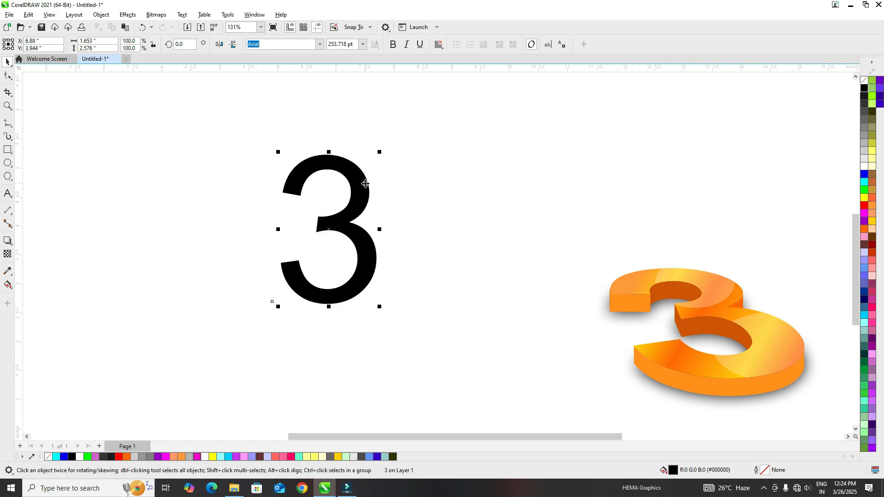
Add perspective to the black number 3 and pull its four corners into a shape leaning diagonally down to the right.
drag(342, 217, 341, 213)
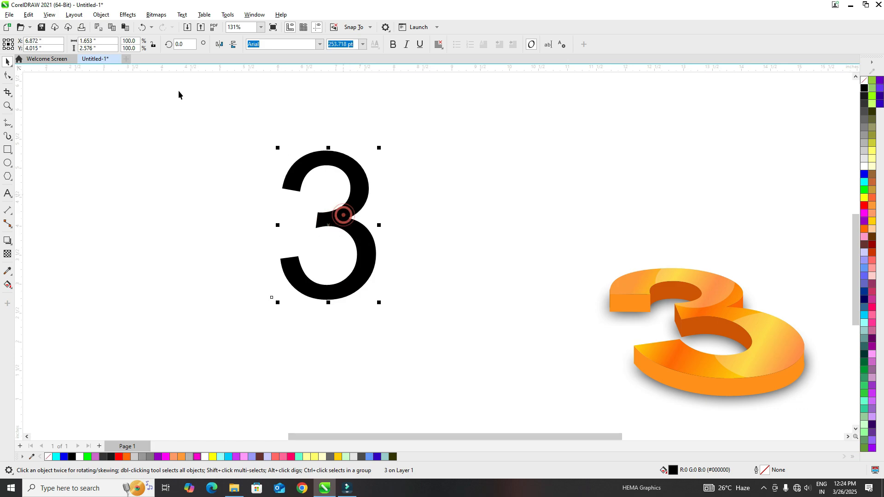
click(101, 14)
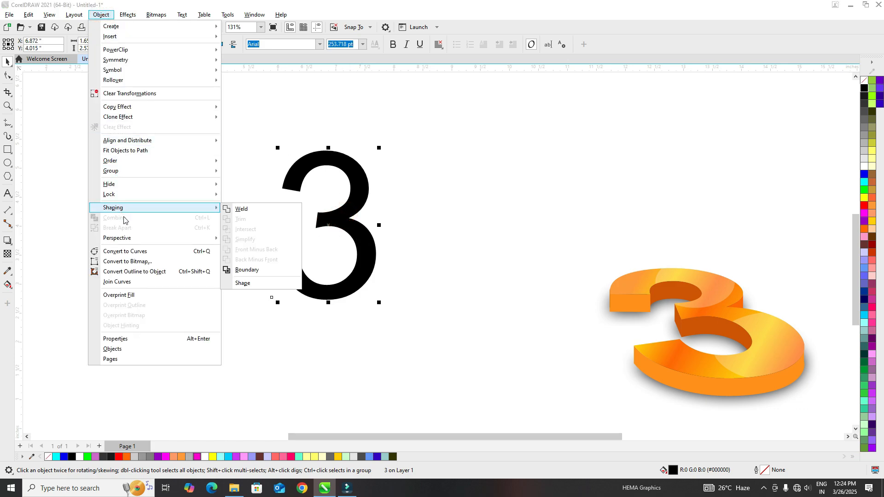
mouse_move(129, 240)
click(260, 239)
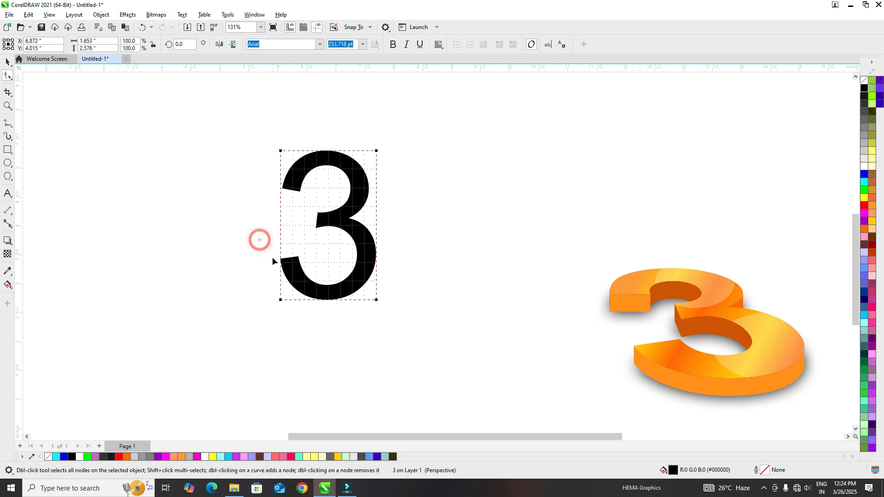
drag(281, 300, 295, 281)
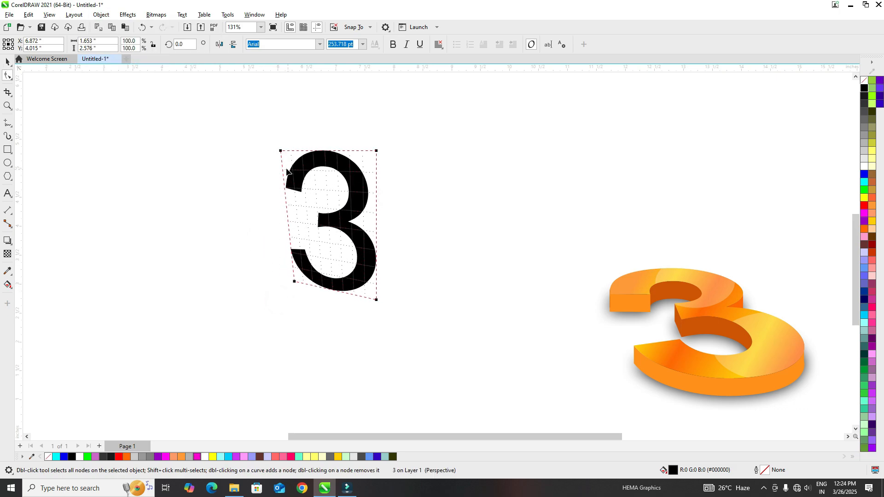
drag(378, 302, 431, 273)
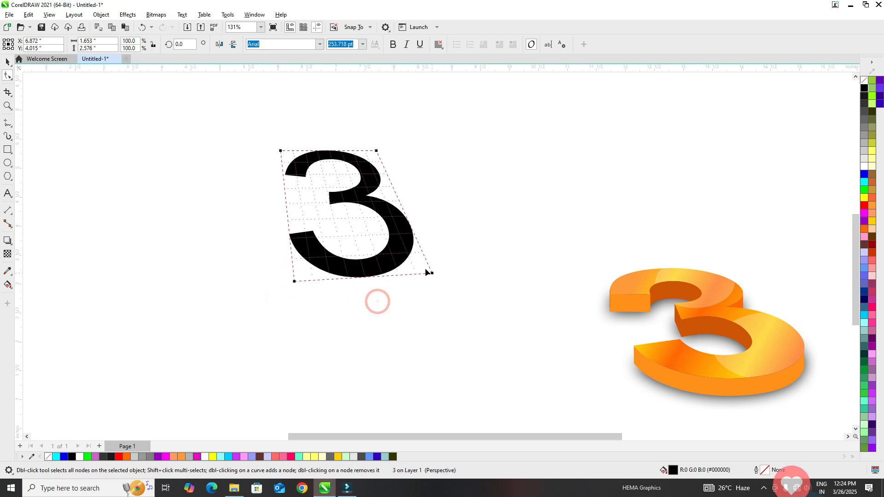
drag(281, 151, 232, 151)
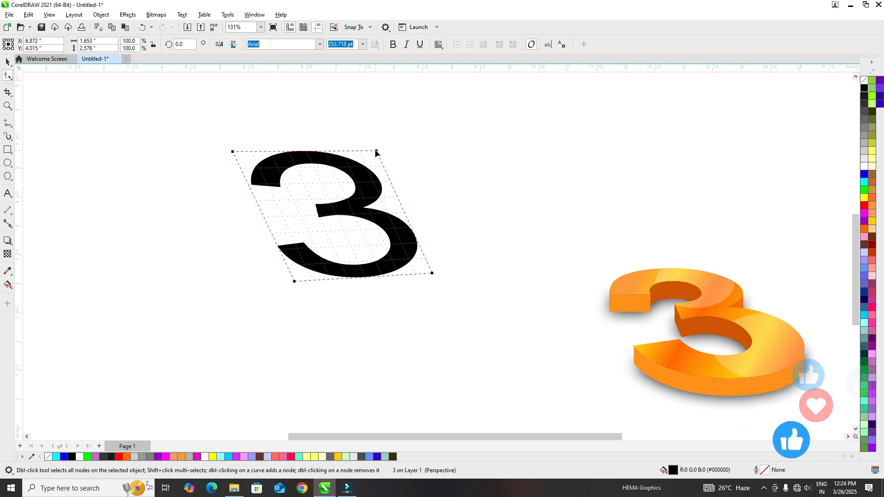
mouse_move(377, 151)
mouse_down()
mouse_move(352, 136)
mouse_move(362, 146)
mouse_up()
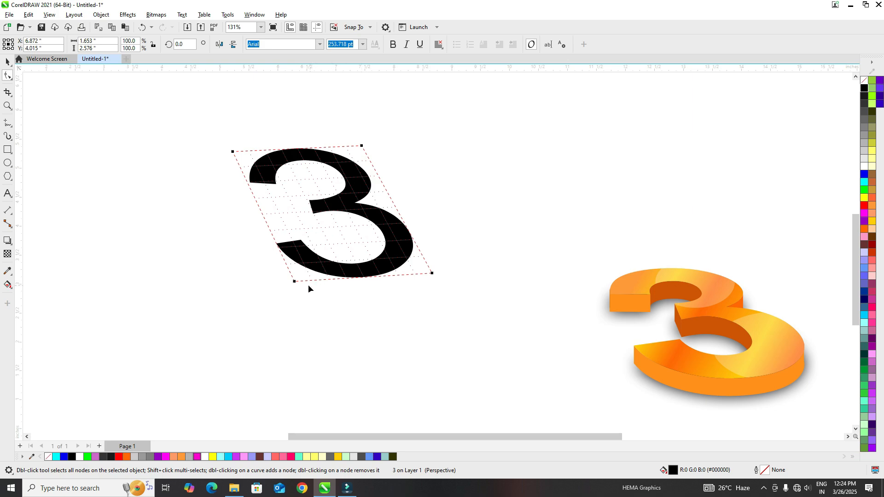
Refine the 3's perspective corners, widening and lowering its base and stretching its upper left side outward.
drag(293, 282, 296, 298)
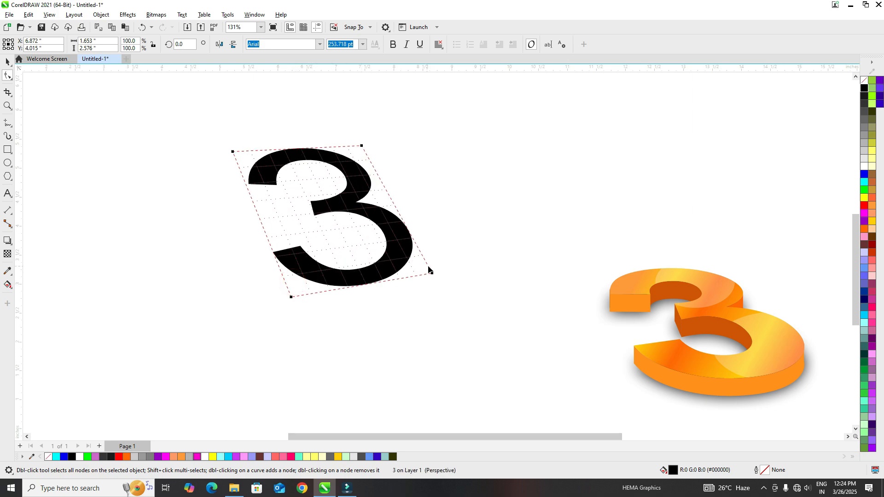
drag(432, 274, 463, 280)
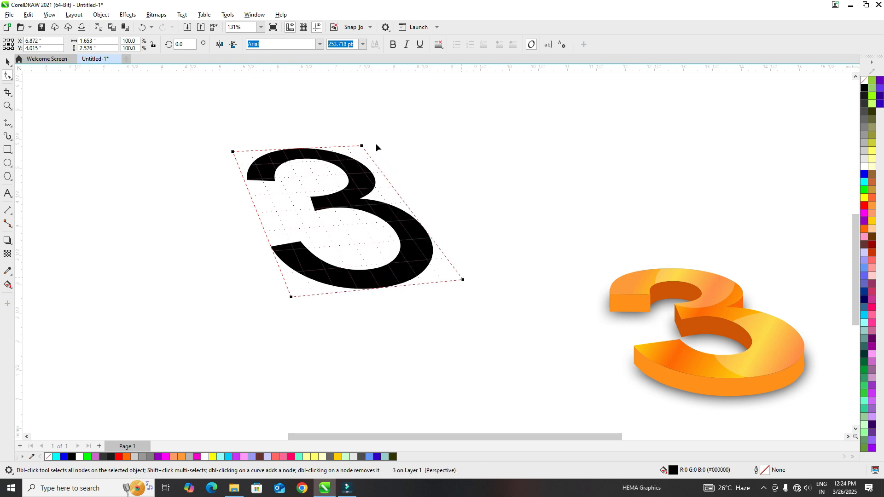
drag(362, 146, 375, 155)
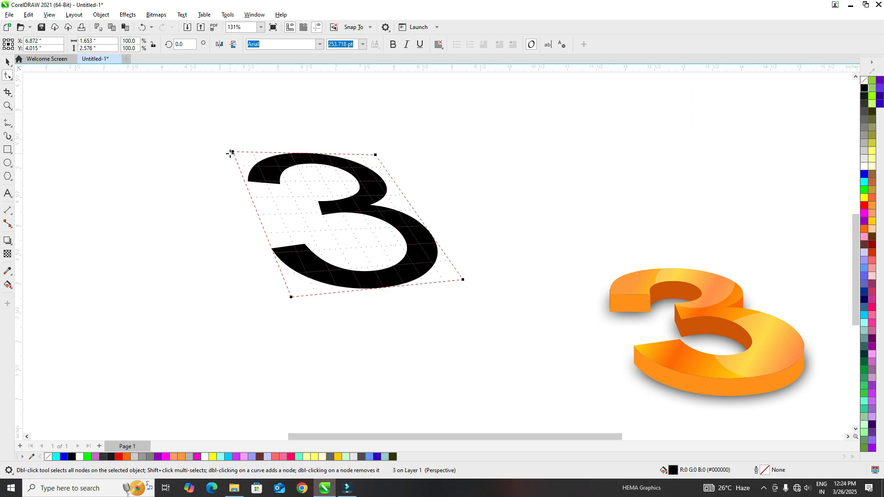
drag(233, 152, 219, 167)
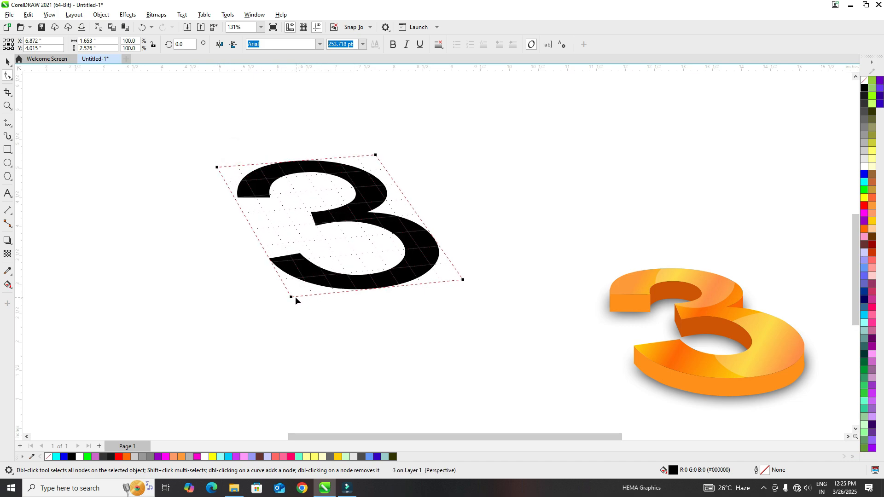
drag(291, 297, 298, 312)
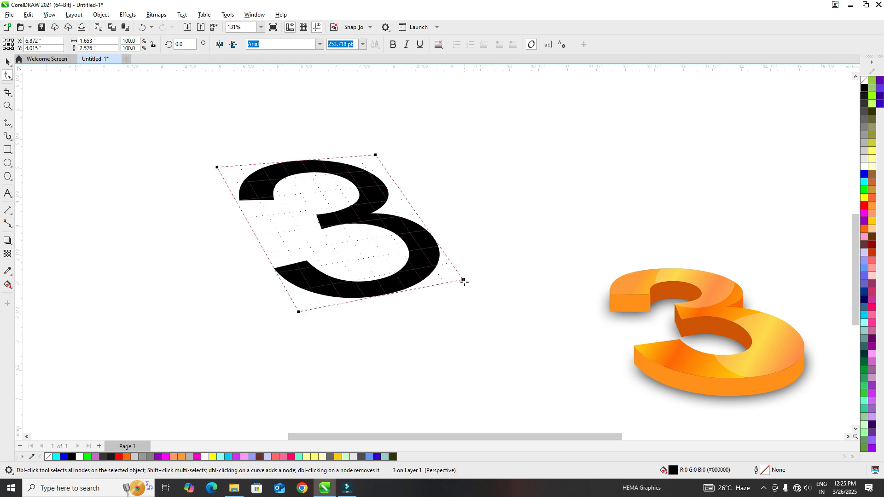
drag(464, 280, 480, 300)
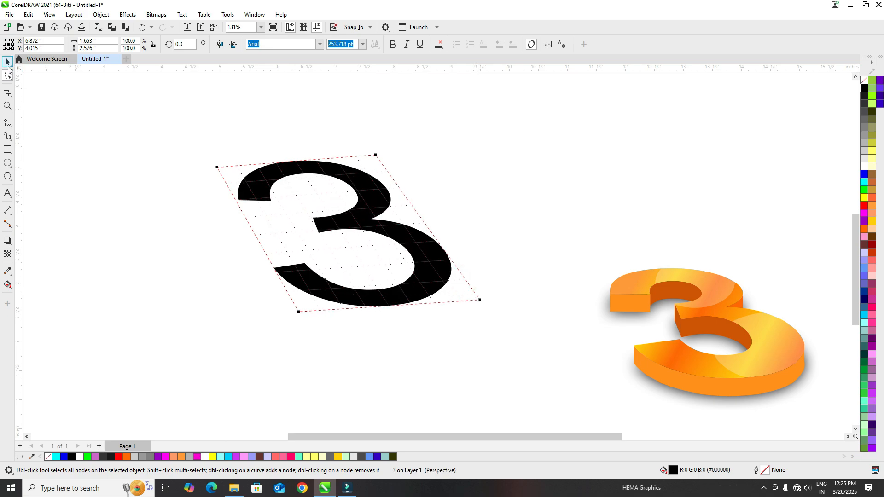
Change the skewed 3's font to Arial Bold and reposition it in the upper left area of the canvas.
click(7, 65)
click(118, 186)
drag(371, 223, 330, 208)
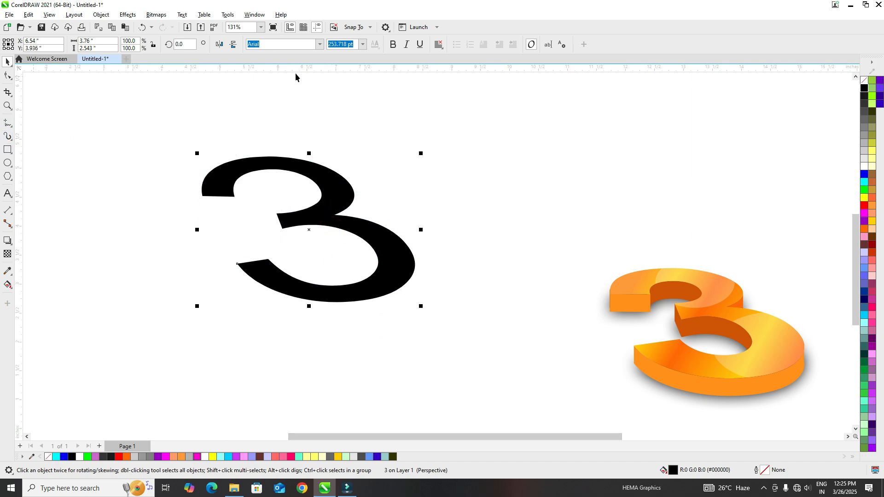
click(318, 45)
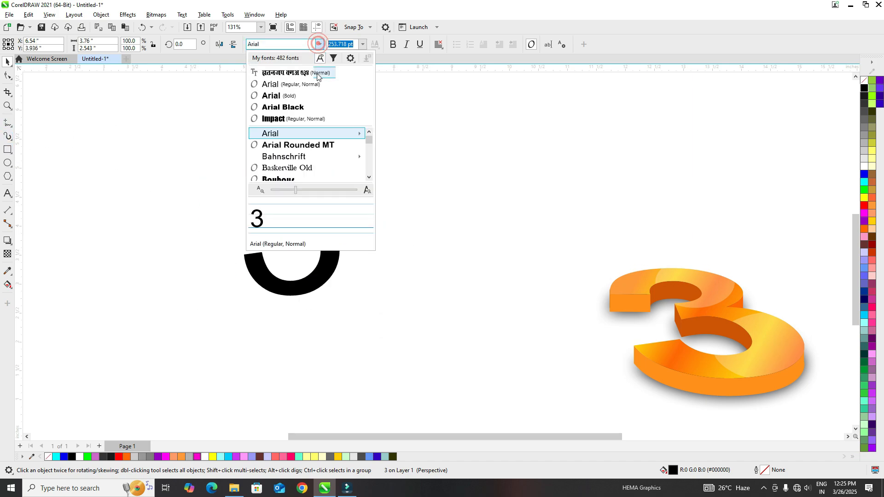
click(286, 95)
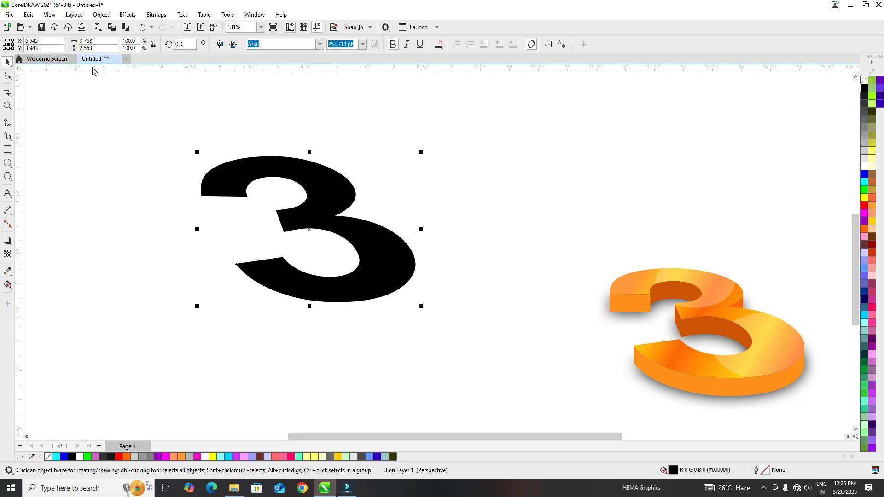
click(93, 154)
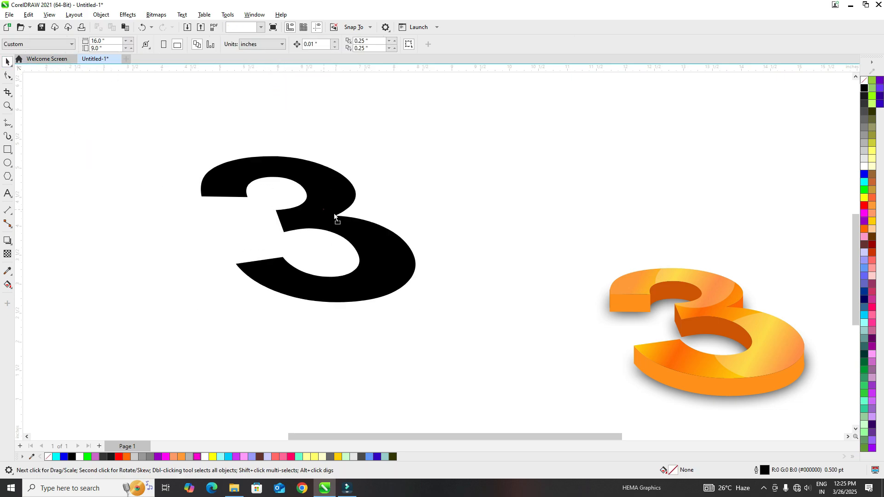
drag(330, 208, 351, 199)
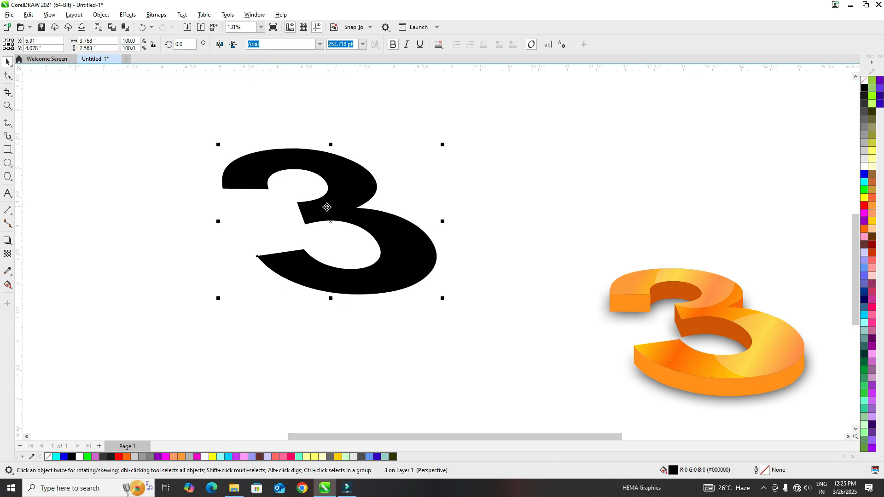
Extrude the 3 downward from its center and change the extrusion to the front parallel type.
click(12, 248)
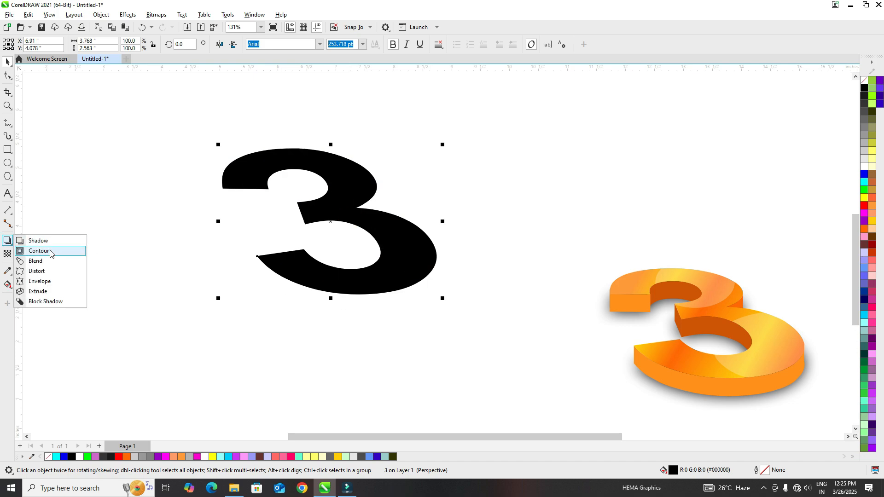
click(48, 291)
drag(331, 213, 328, 250)
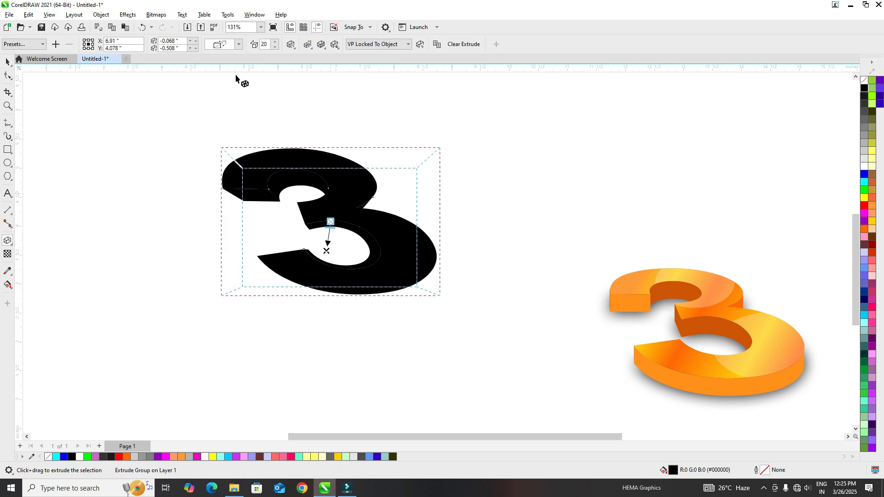
click(235, 46)
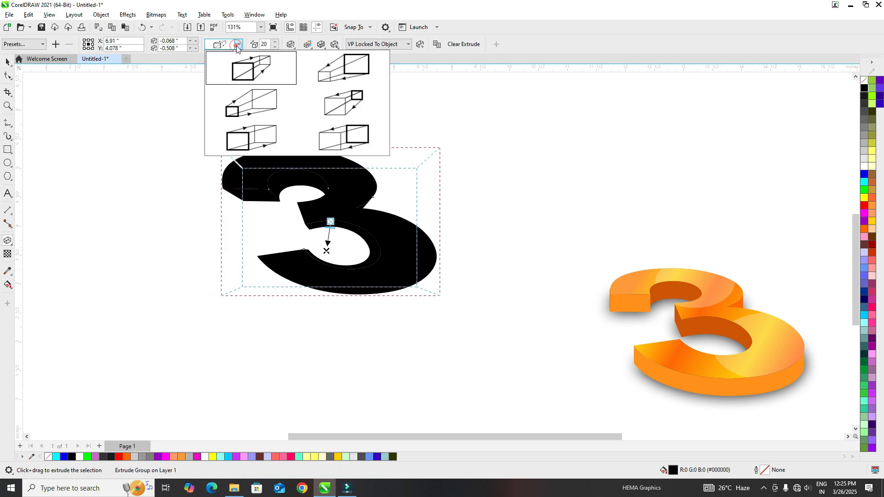
click(346, 140)
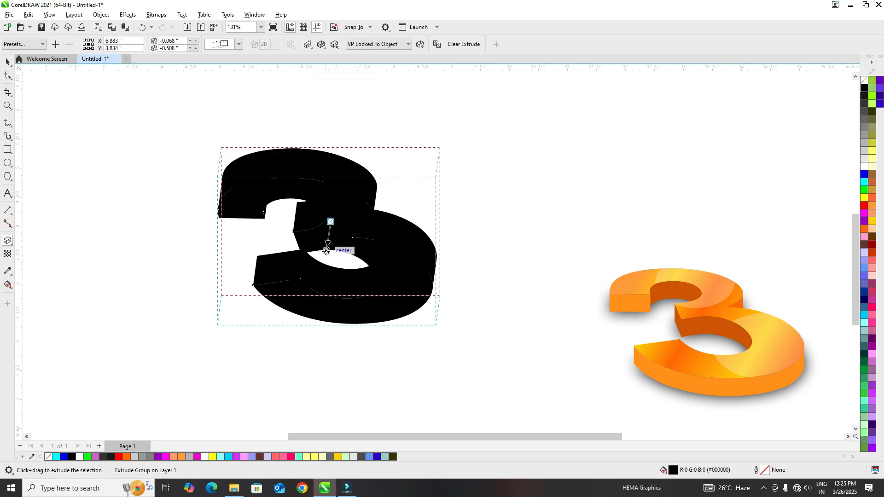
Move the extrusion's vanishing point above the 3's center, to about 0.02" horizontally and 0.4" vertically.
drag(327, 251, 332, 189)
click(332, 190)
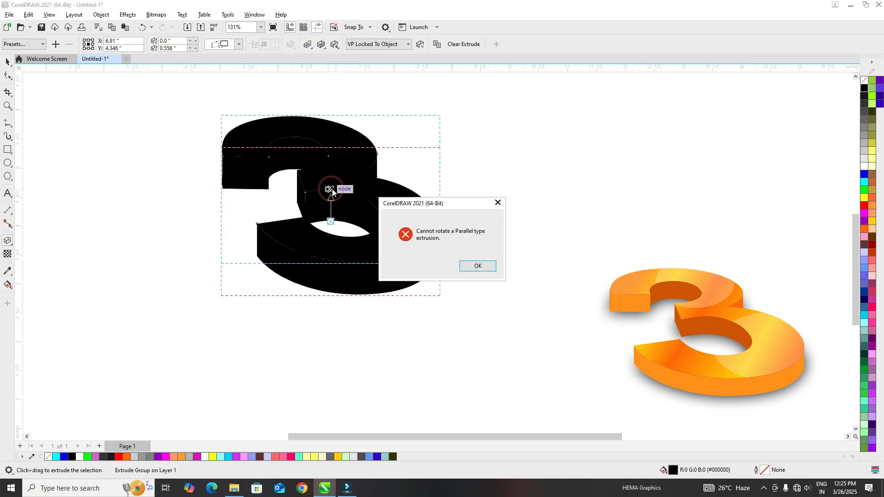
click(475, 265)
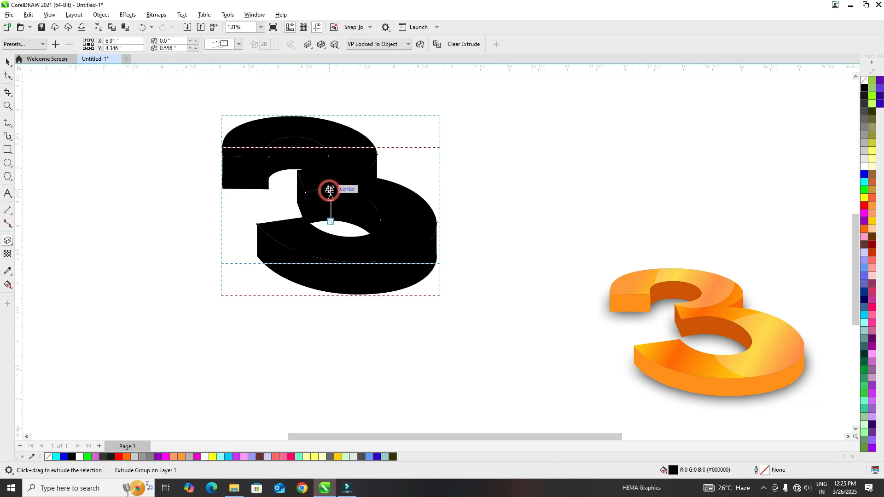
drag(330, 190, 331, 198)
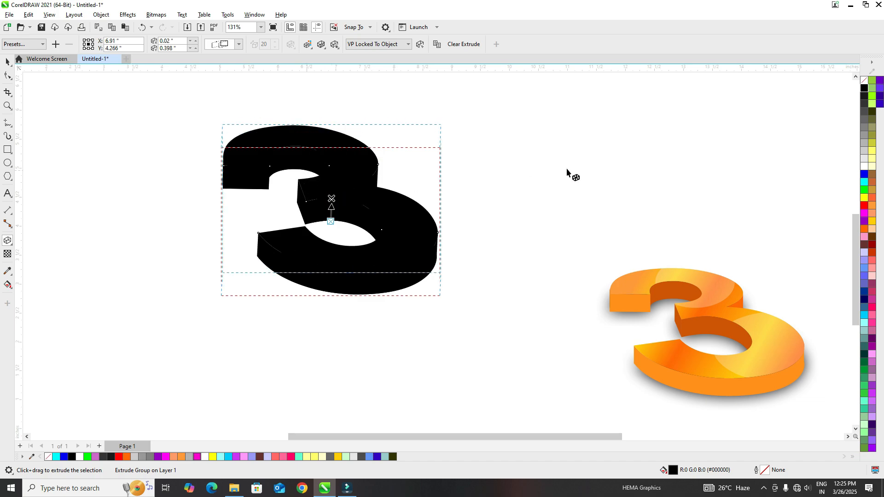
Give the extruded 3 a white outline and shift it slightly up and to the left.
right_click(864, 169)
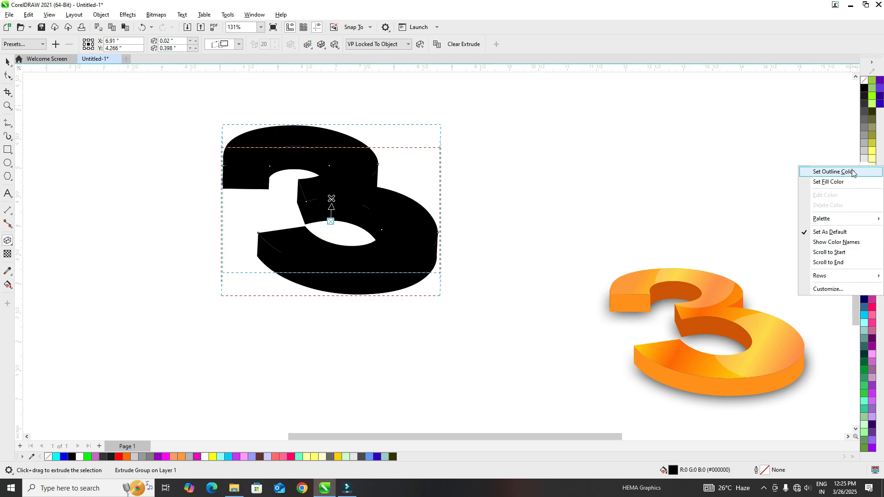
click(852, 172)
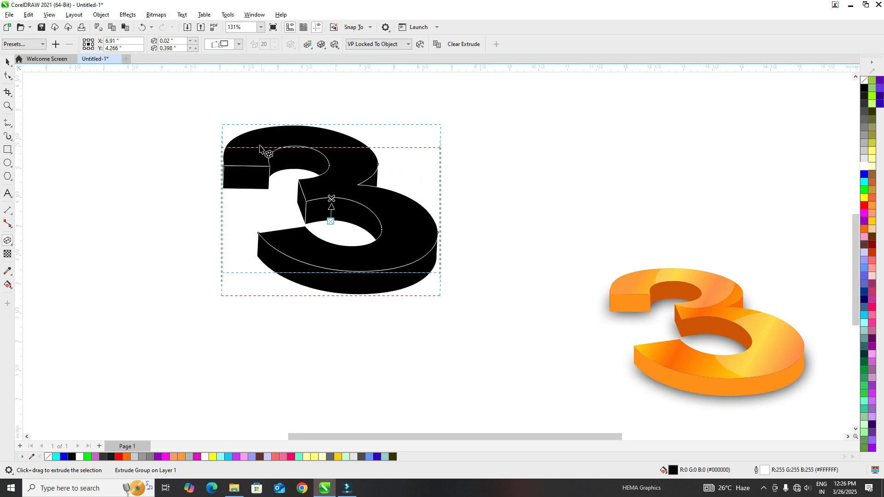
click(6, 61)
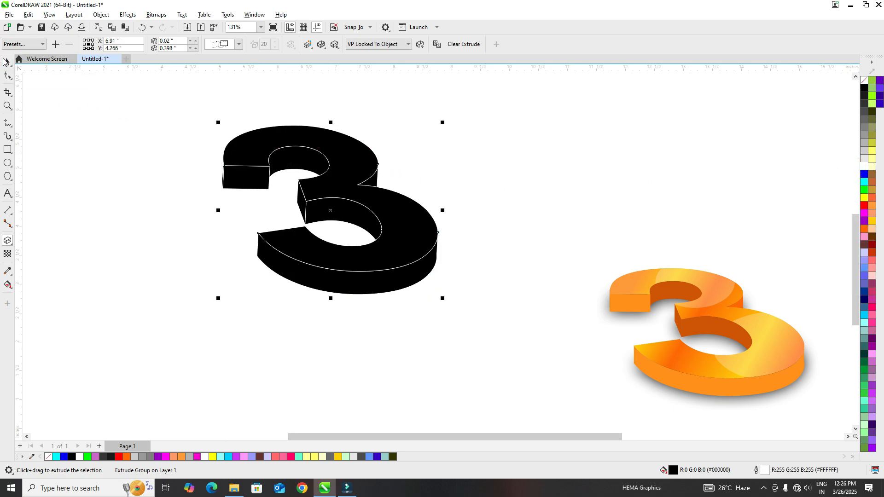
drag(338, 178, 309, 173)
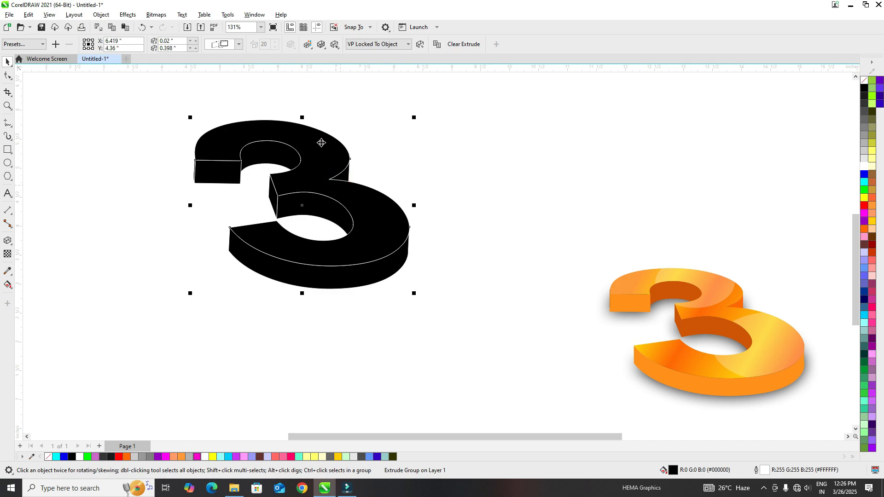
Break the extrude group of the 3 apart and ungroup its pieces into separate objects.
click(102, 14)
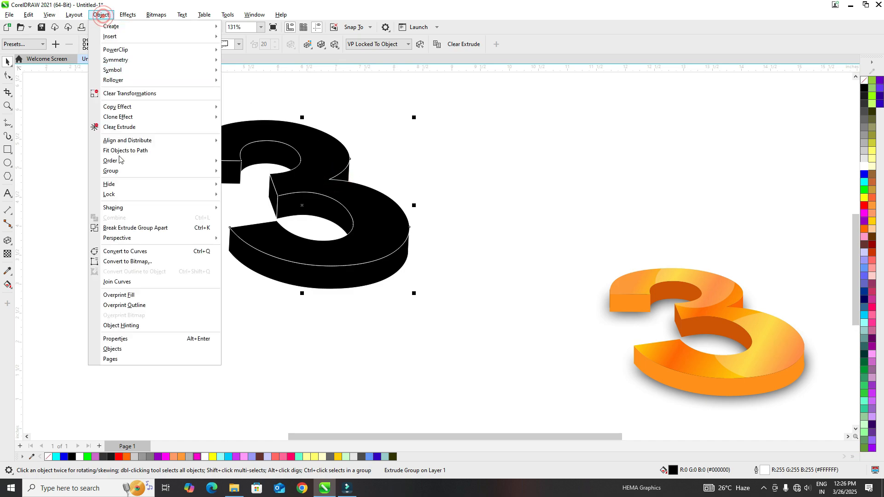
click(127, 230)
drag(162, 103, 460, 312)
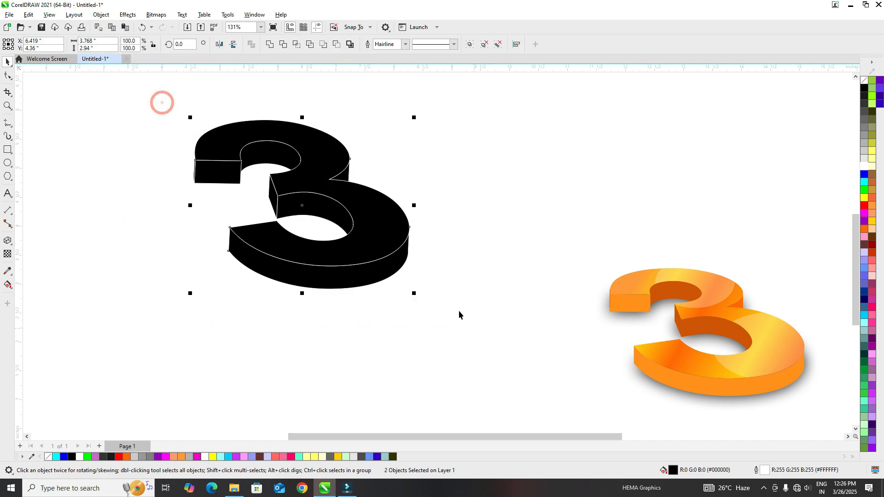
click(102, 15)
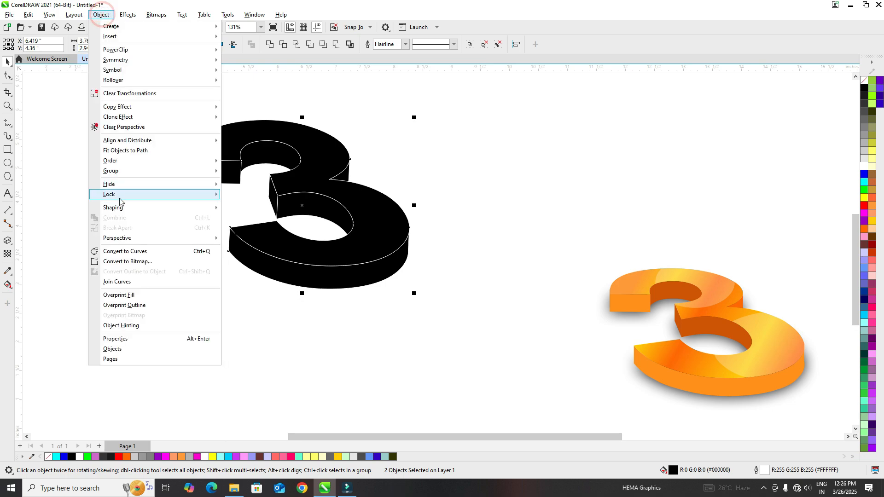
mouse_move(124, 171)
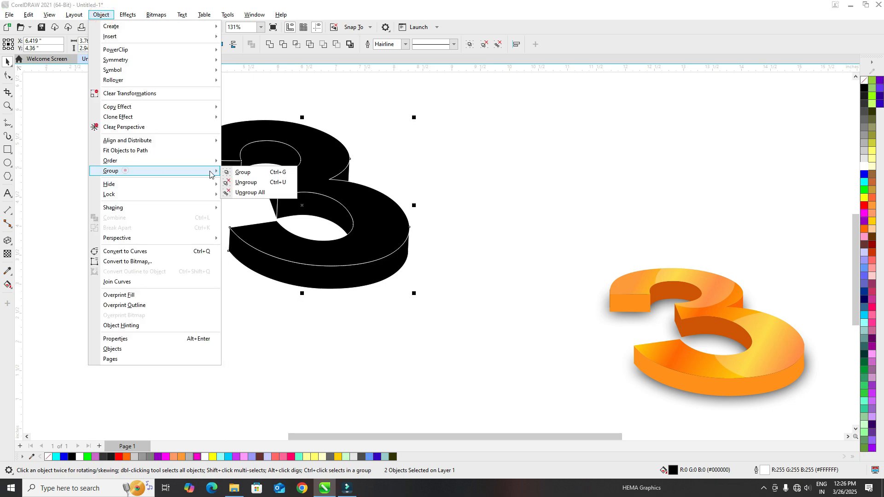
click(270, 184)
click(158, 152)
drag(318, 179, 446, 183)
key(ctrl+z)
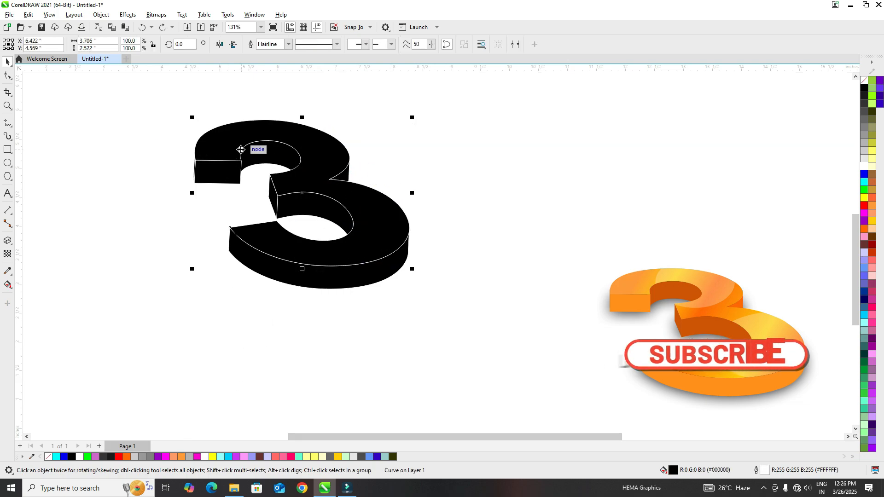
Apply a linear fountain fill running diagonally from upper left to lower right across the 3's front face, with light orange at both ends.
click(8, 285)
click(37, 287)
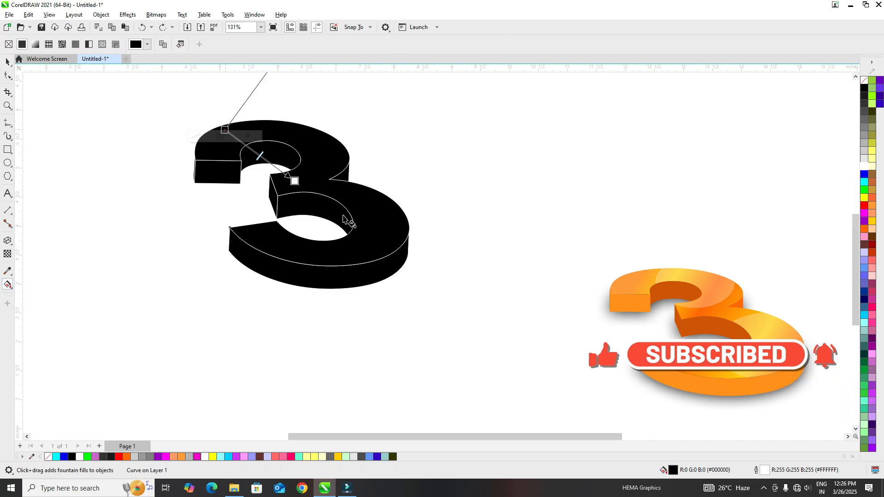
drag(225, 130, 395, 252)
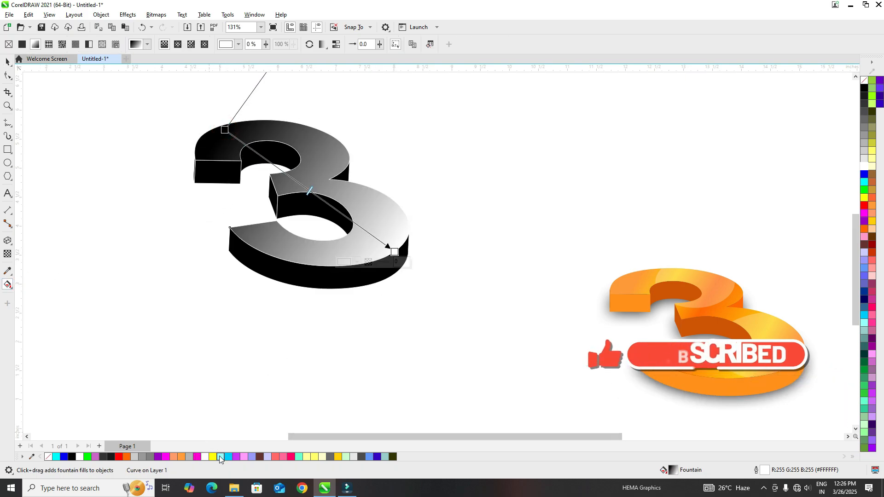
drag(181, 456, 395, 252)
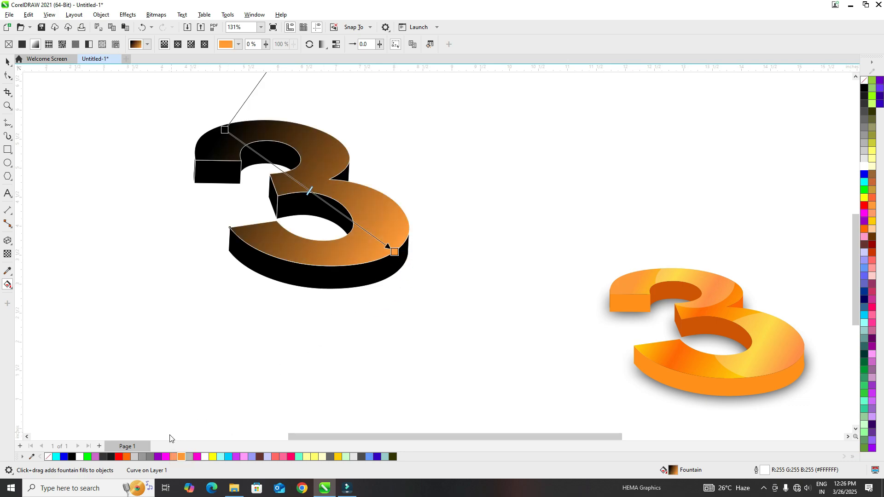
drag(180, 456, 225, 129)
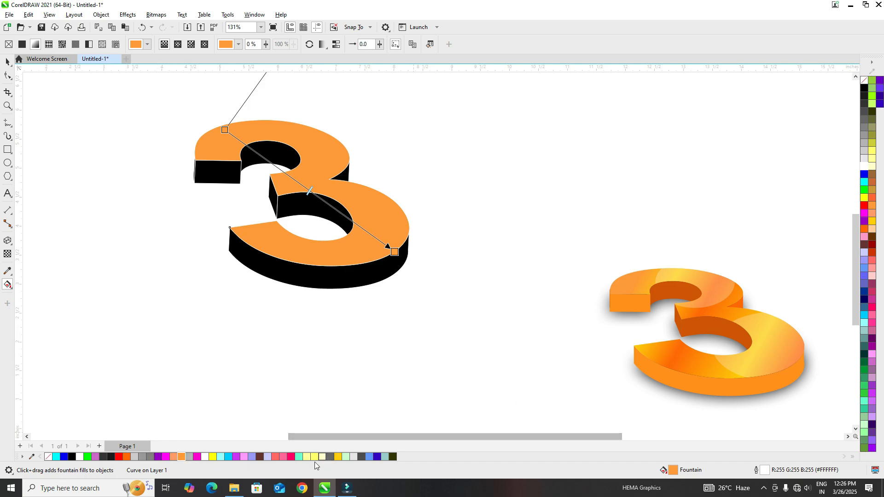
Add two pale yellow color nodes to the front face's gradient, with a light orange node between them at 44%.
drag(314, 456, 347, 218)
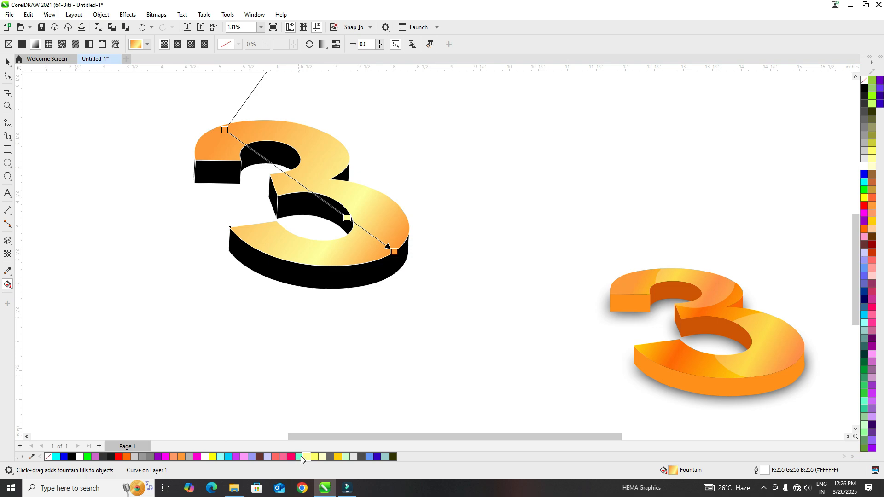
drag(271, 256, 255, 152)
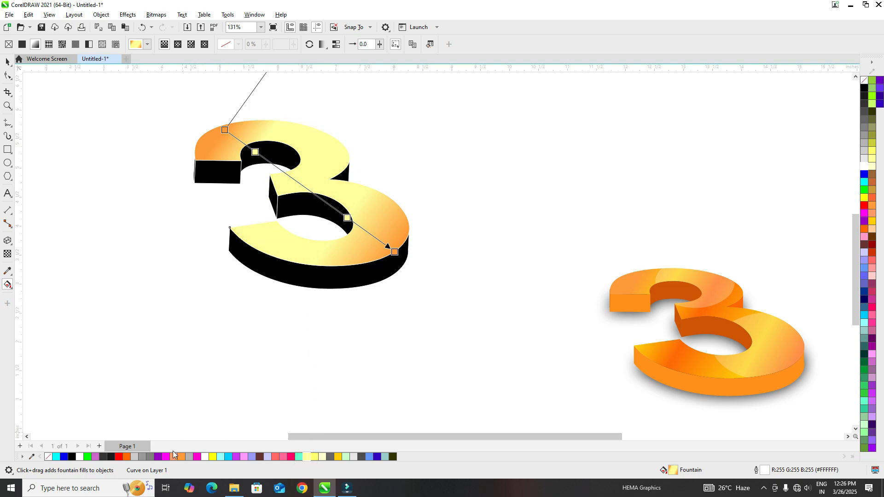
drag(184, 454, 300, 184)
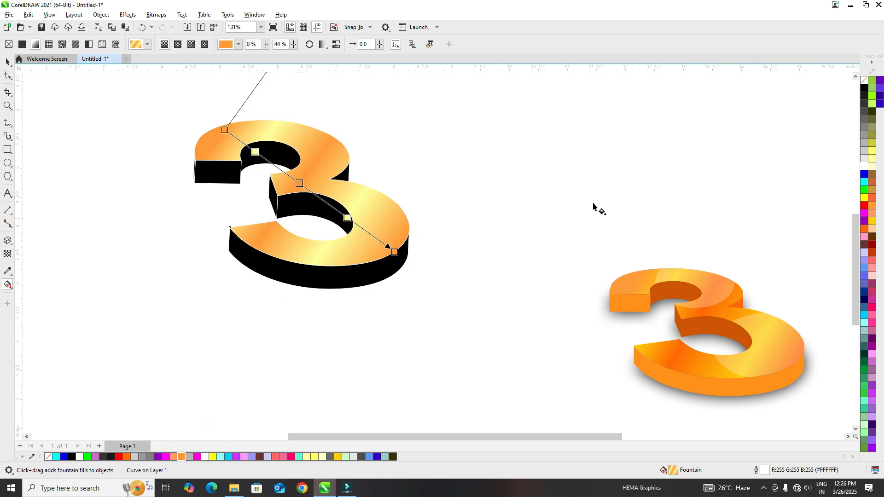
Recolour the gradient's two pale yellow nodes to a brighter yellow and extend its end slightly toward the lower right.
drag(872, 151, 356, 227)
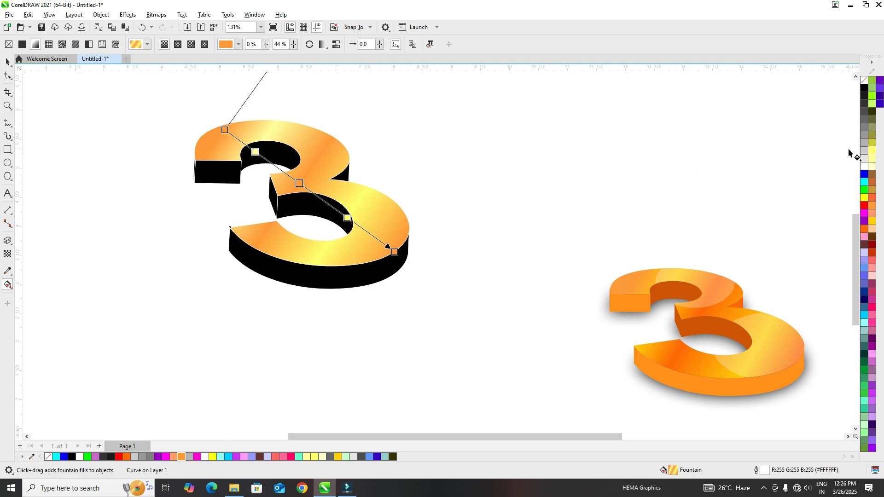
drag(404, 161, 259, 157)
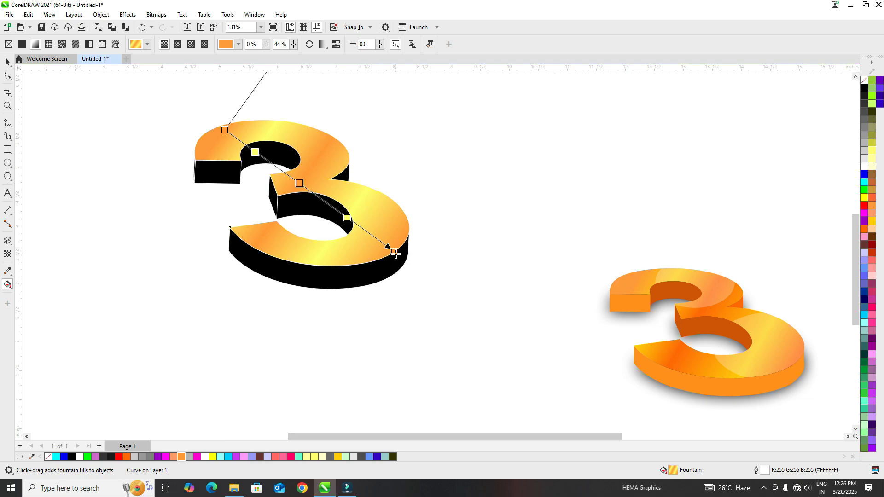
drag(395, 253, 398, 257)
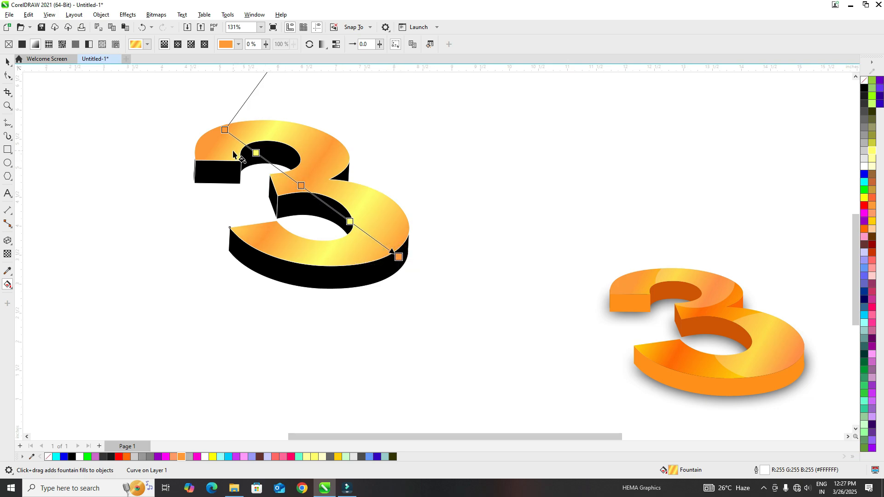
Recolour the middle, end and start nodes of the front face's gradient to deep orange.
click(302, 184)
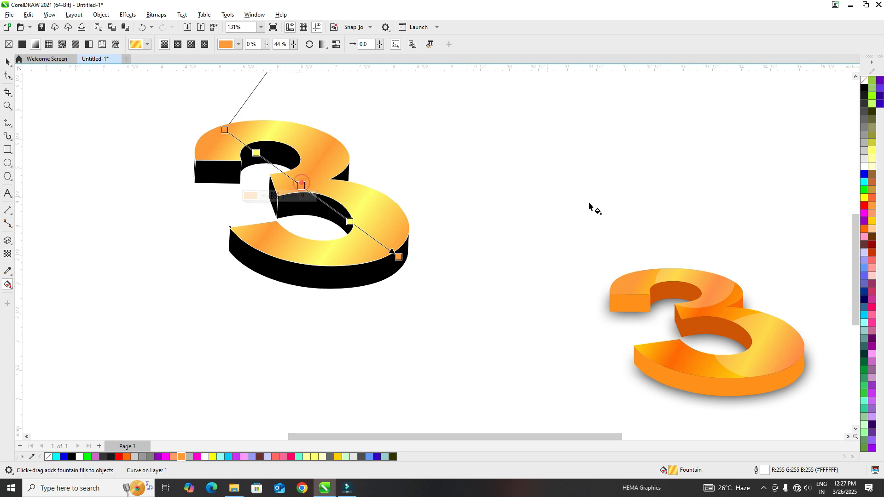
click(866, 232)
drag(866, 232, 399, 256)
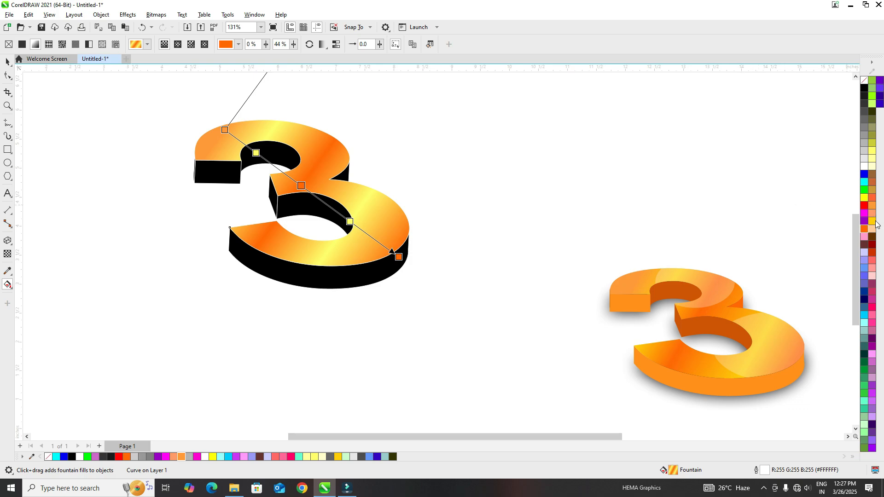
drag(864, 234, 226, 130)
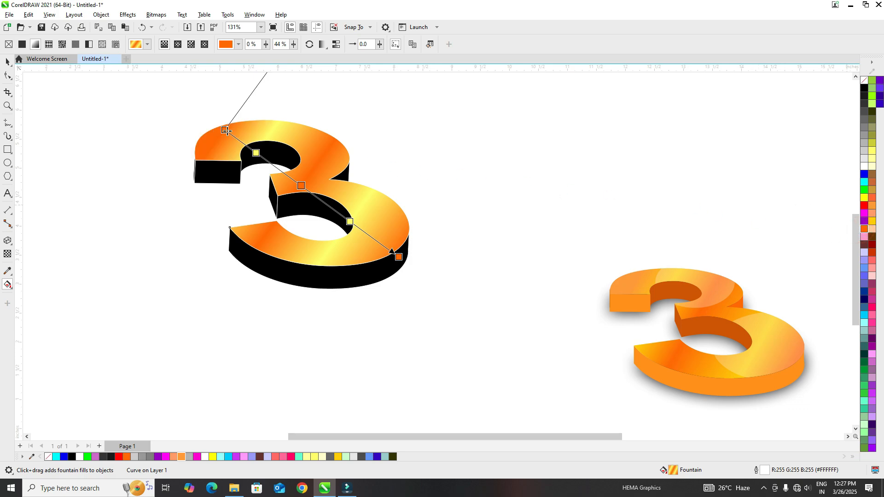
key(space)
click(133, 166)
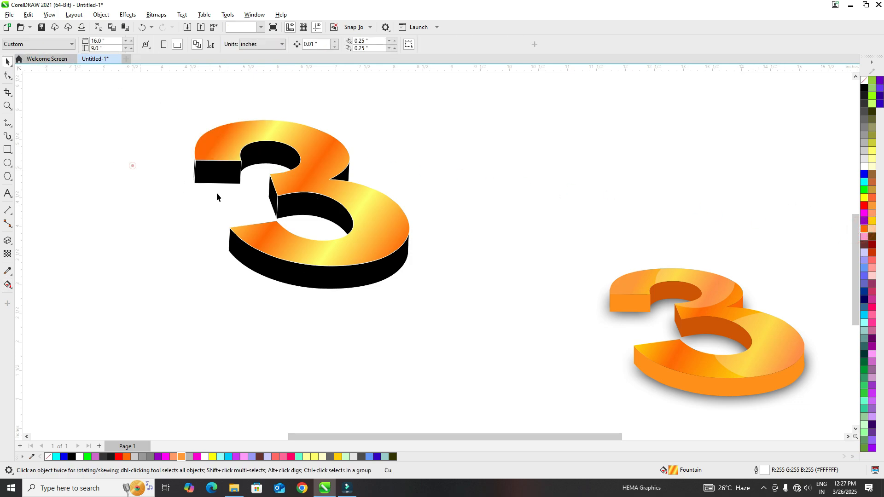
Fill the six black extruded side faces of the 3 with orange #FF6600 and tint them with red to #FF5300.
click(269, 150)
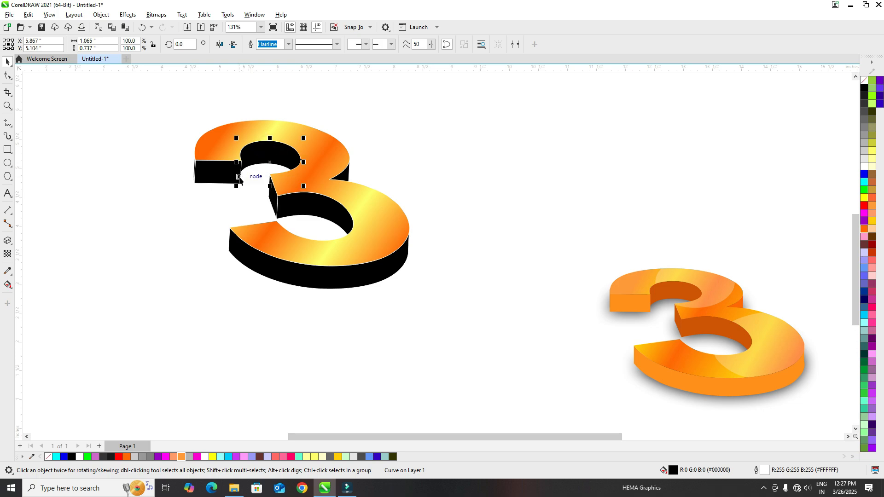
click(184, 153)
click(213, 173)
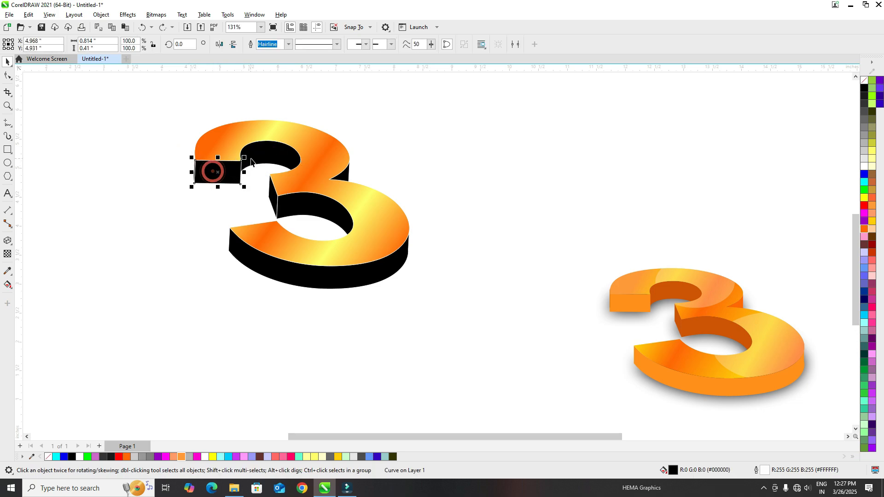
shift+click(270, 155)
shift+click(347, 176)
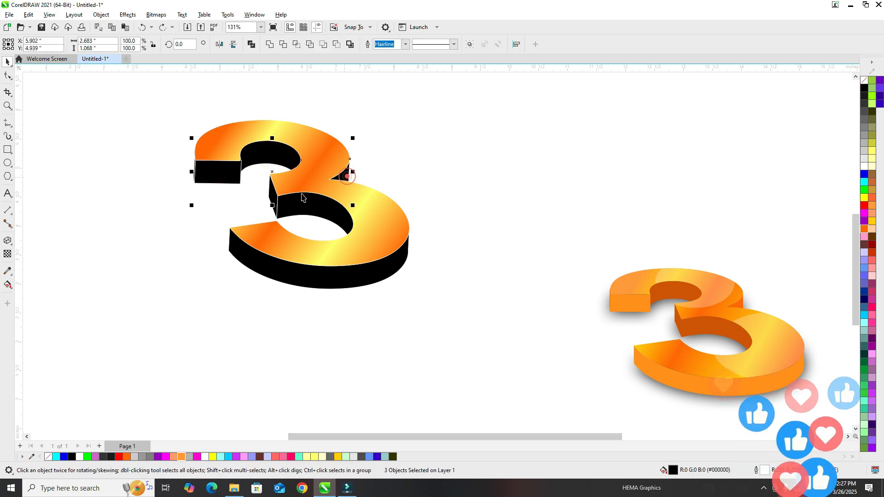
shift+click(275, 197)
shift+click(317, 210)
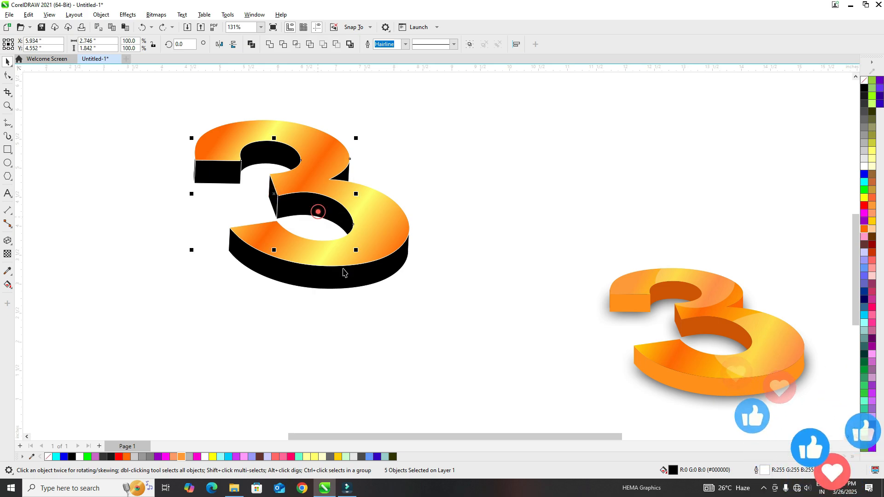
shift+click(345, 282)
drag(302, 219, 232, 224)
key(ctrl+z)
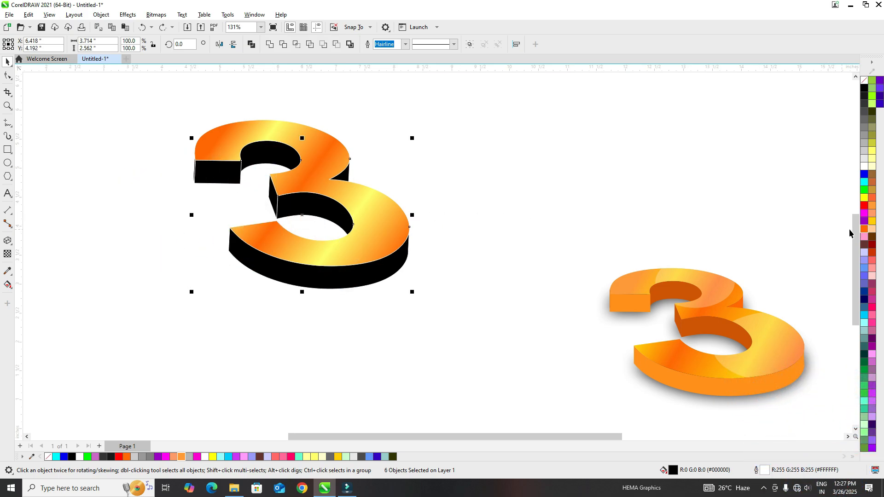
click(864, 229)
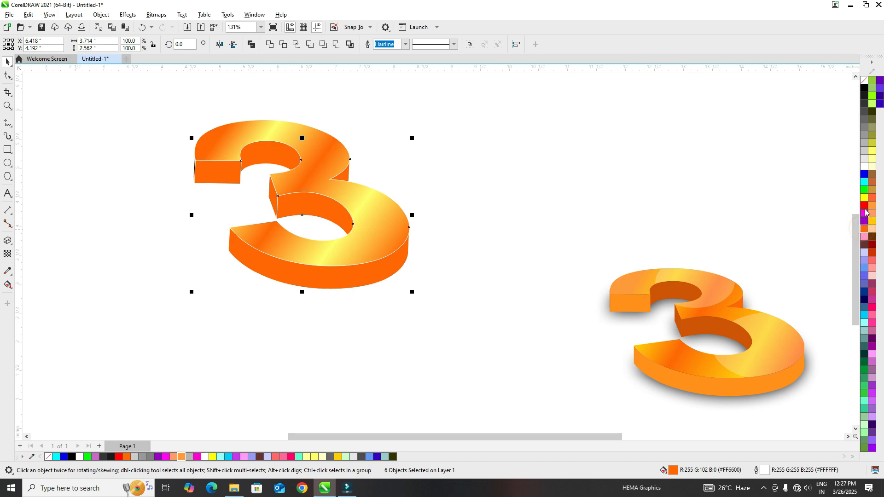
click(865, 206)
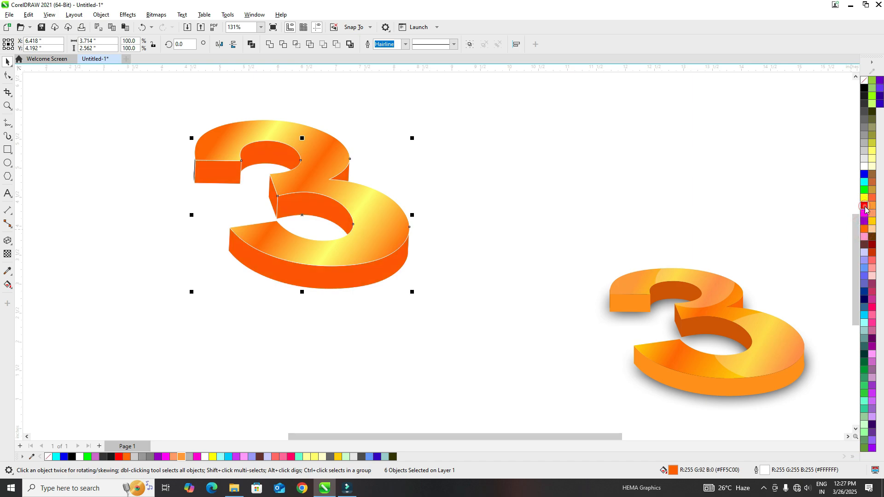
click(458, 140)
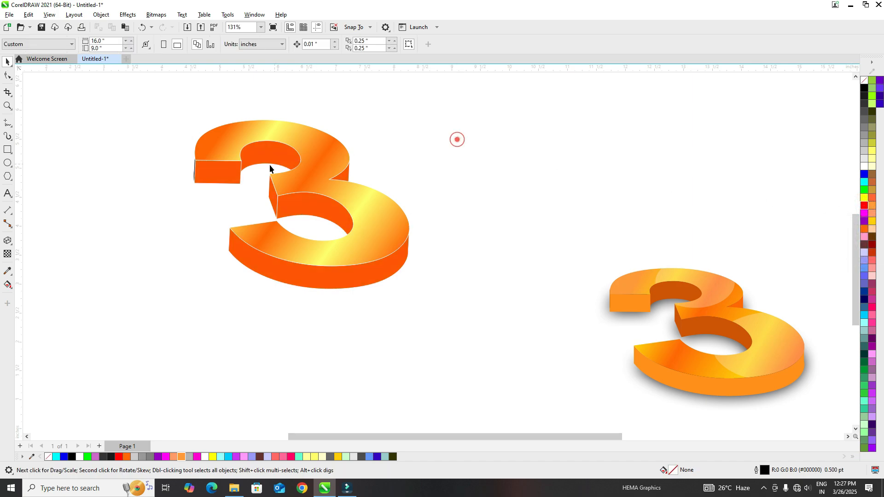
Fill the 3's three inner side faces with orange and darken them with two tints of black.
click(265, 153)
shift+click(313, 212)
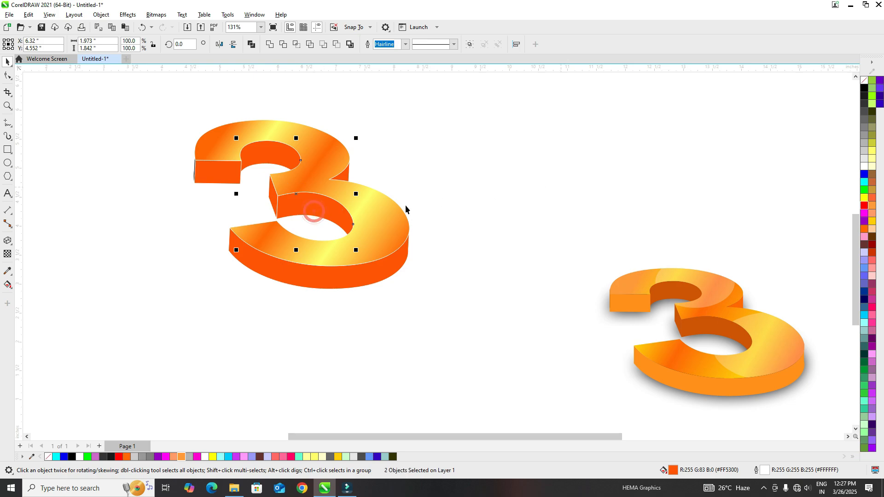
shift+click(270, 200)
click(864, 229)
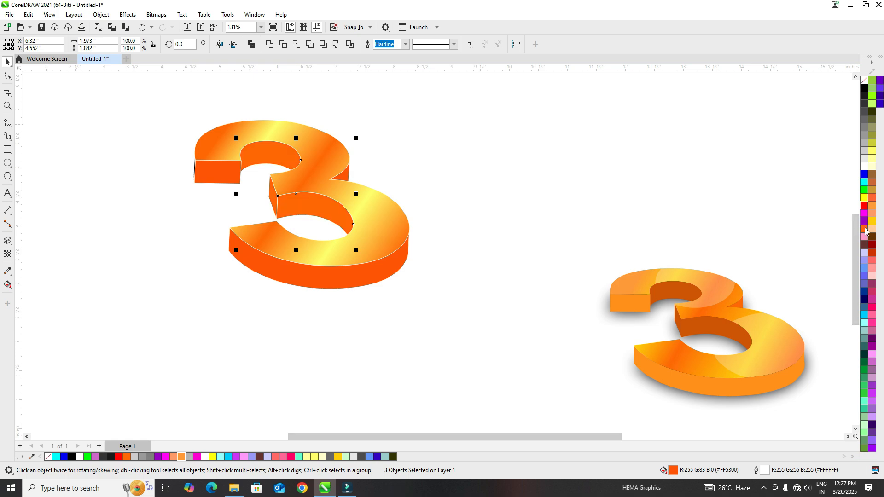
ctrl+click(865, 88)
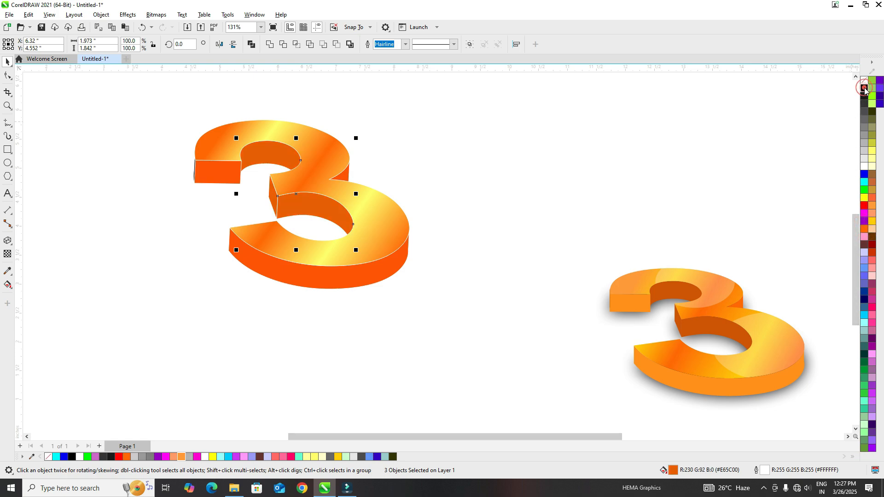
ctrl+click(865, 88)
click(451, 174)
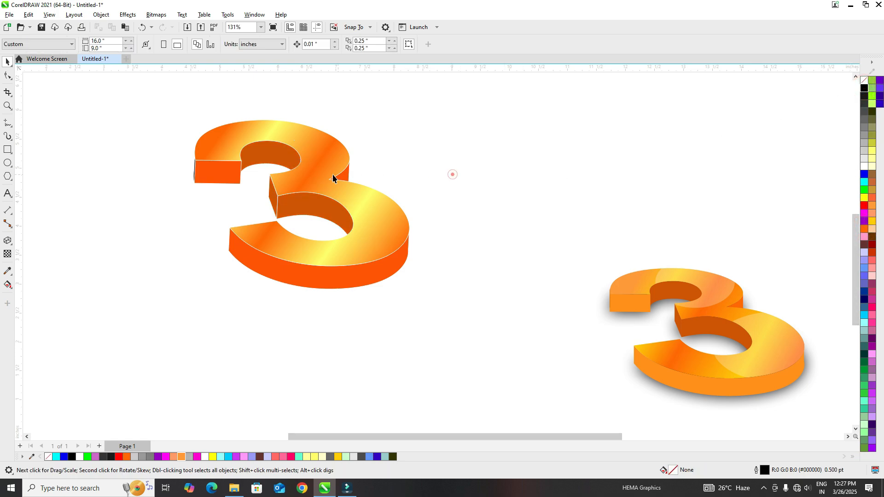
Lighten the 3's three outer side faces with tints of white to #FF7431.
click(223, 171)
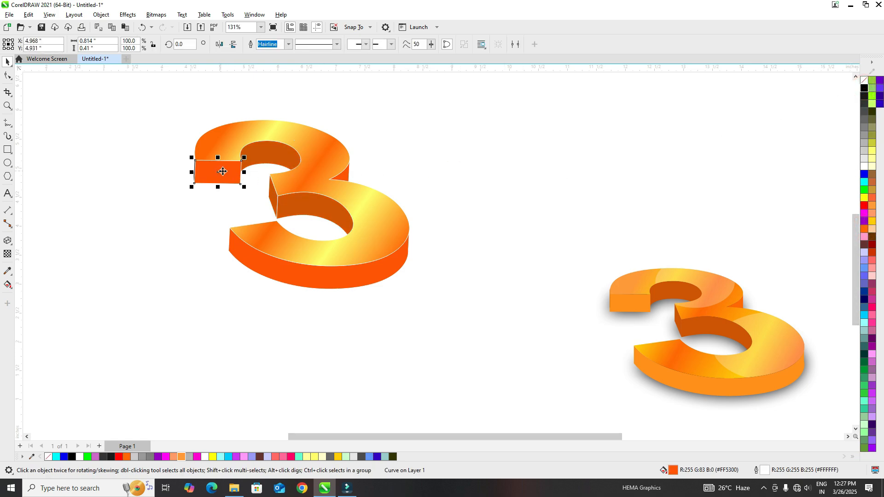
shift+click(344, 176)
shift+click(351, 277)
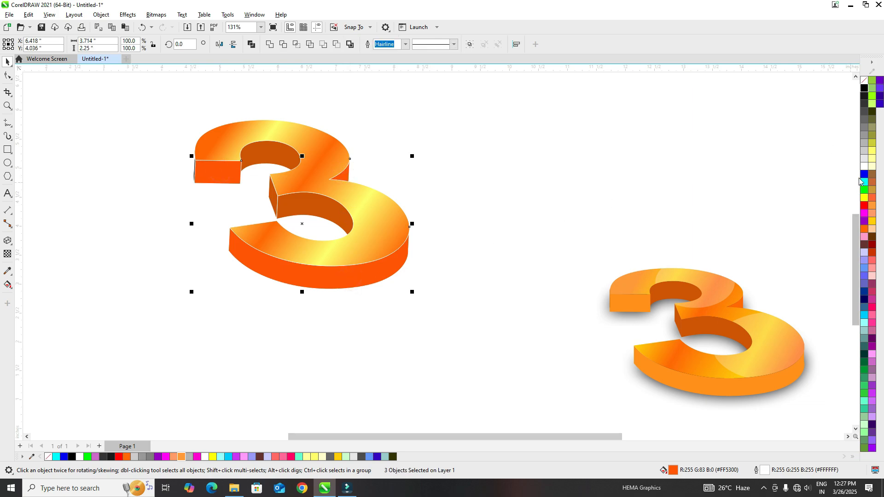
ctrl+click(862, 166)
ctrl+click(862, 167)
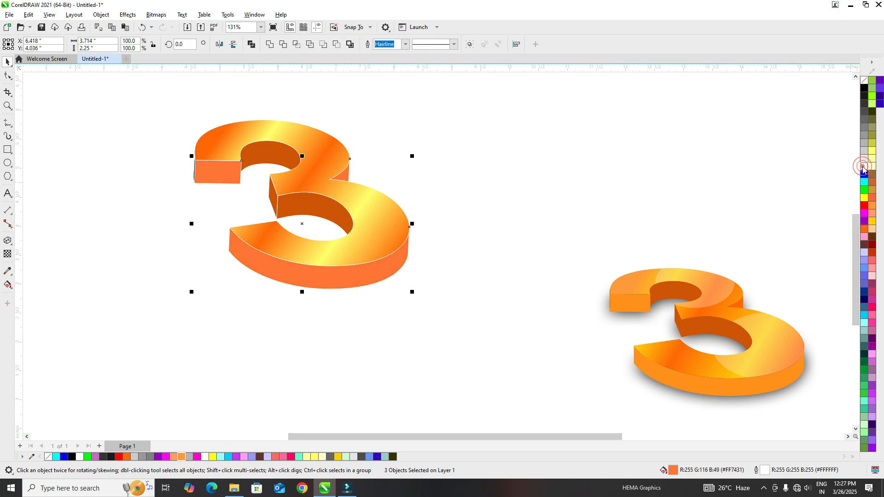
Apply a Gaussian blur with a 38.8-pixel radius to the black perspective 3 behind the extruded pieces as a shadow.
mouse_move(223, 170)
mouse_down()
mouse_move(220, 137)
mouse_move(222, 170)
mouse_up()
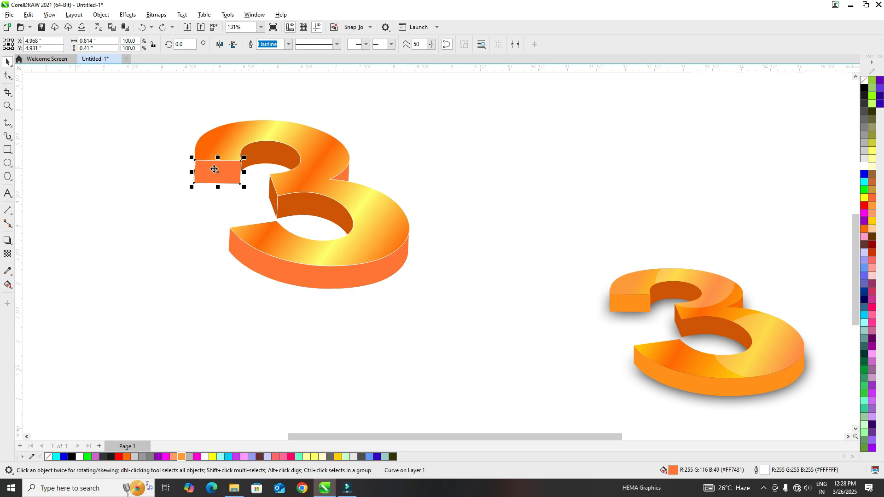
click(191, 174)
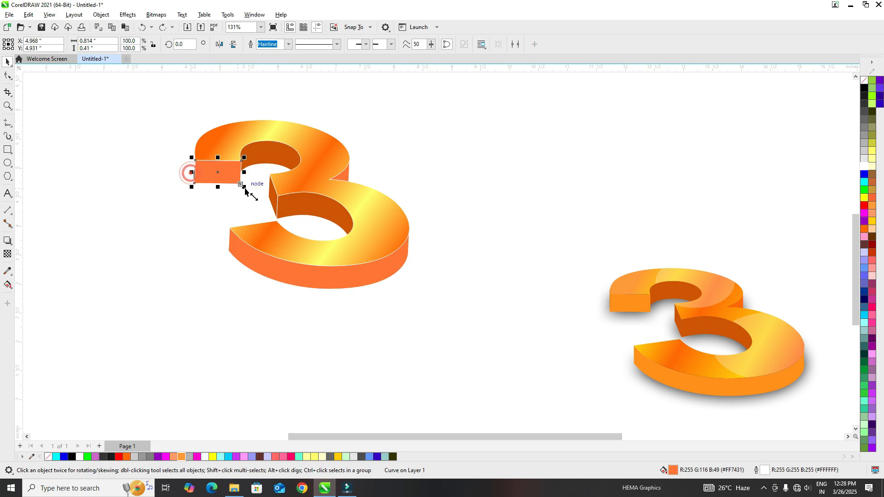
click(266, 160)
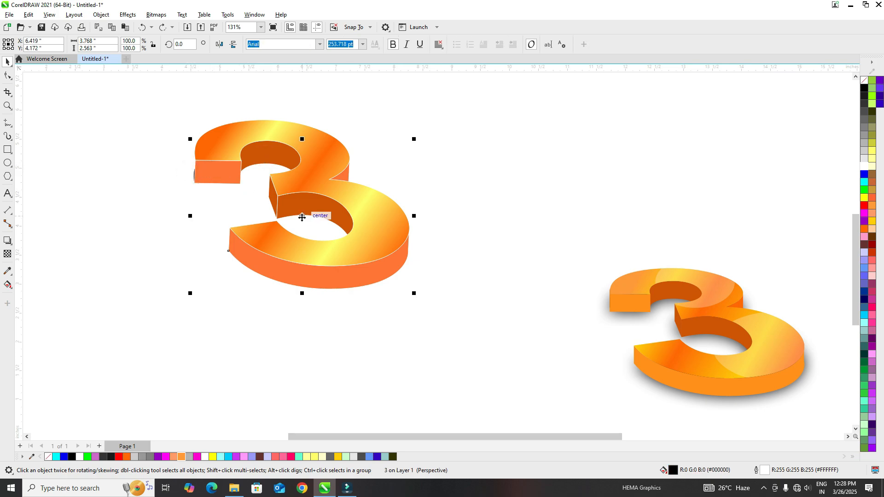
drag(302, 218, 234, 218)
key(ctrl+z)
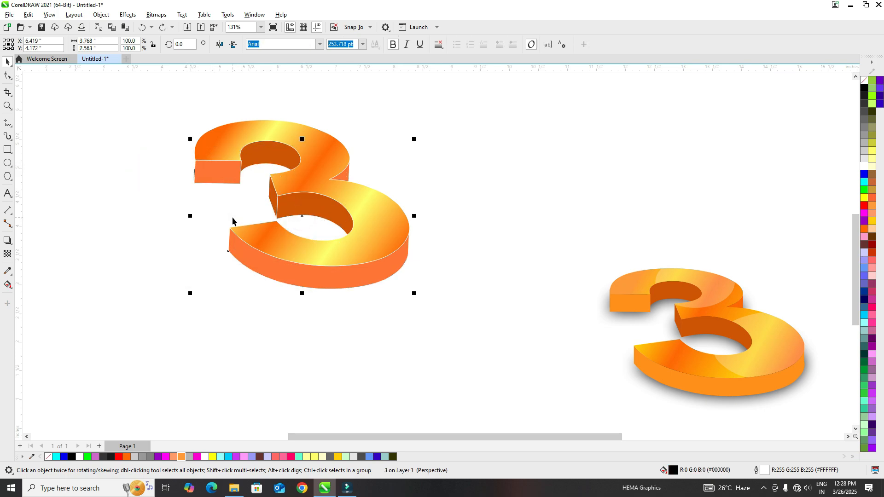
click(128, 15)
mouse_move(156, 70)
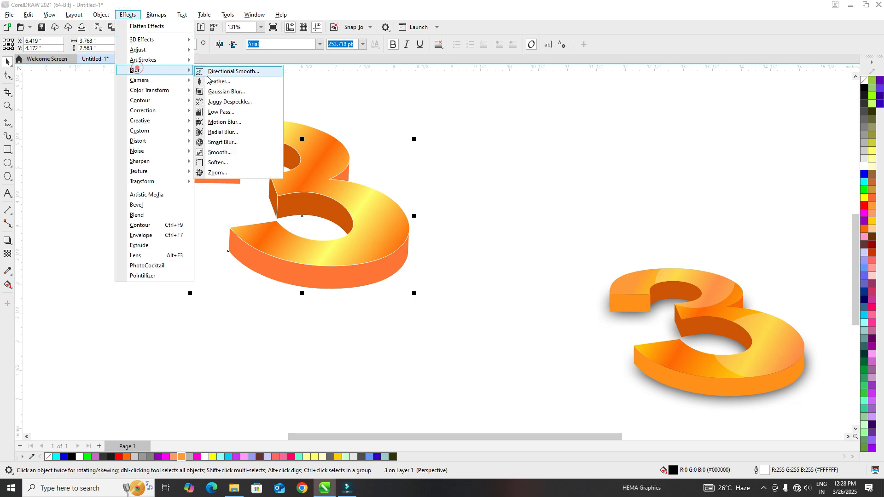
click(211, 92)
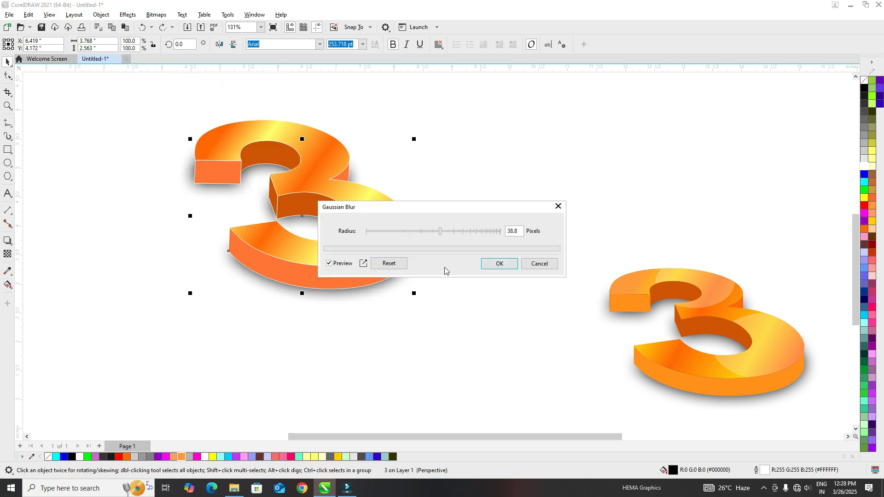
click(498, 265)
Remove the outlines from all pieces of the extruded 3.
drag(409, 293, 459, 328)
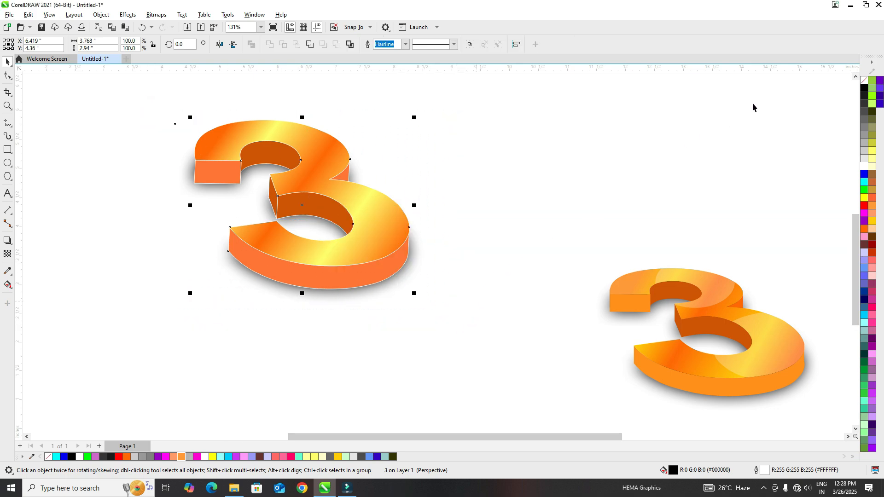
right_click(864, 85)
click(780, 87)
click(542, 180)
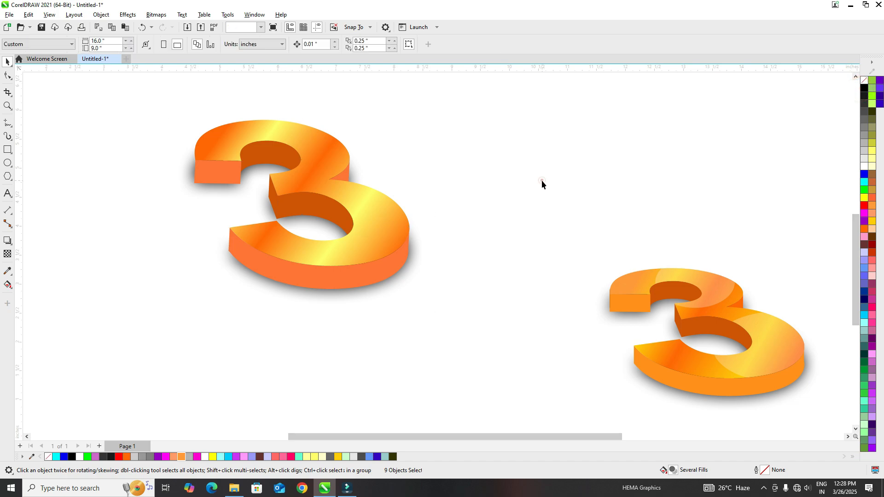
Enlarge the whole 3 with its shadow to about 1.4 times its size.
drag(131, 107, 484, 348)
drag(389, 261, 574, 388)
click(123, 159)
drag(430, 258, 433, 277)
click(130, 143)
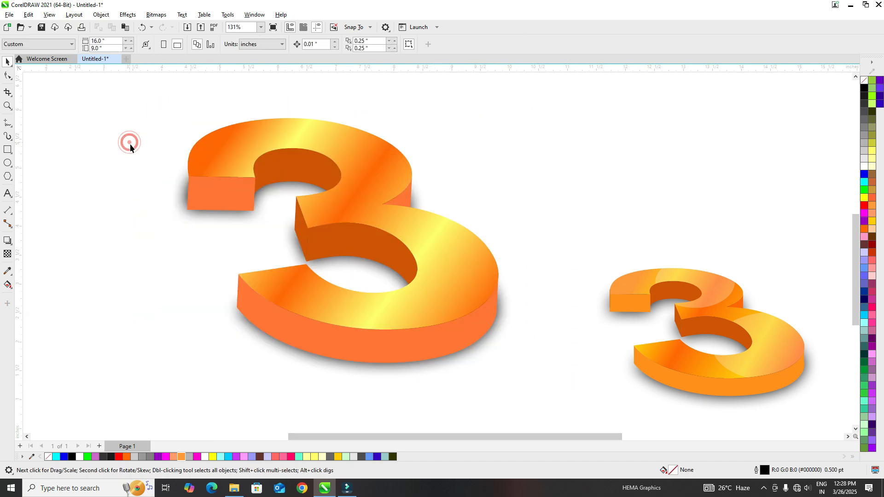
Draw an ellipse about 2.9 by 2.4 inches and place it over the outer part of the 3's lower bowl.
click(13, 169)
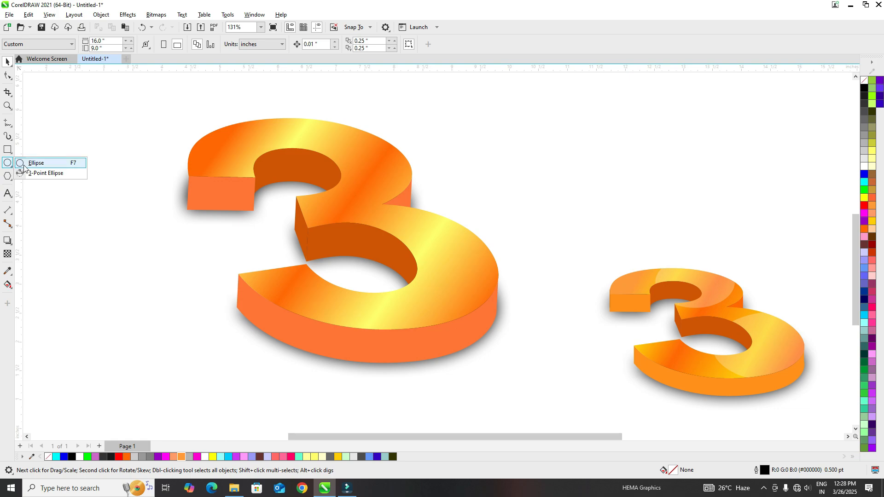
click(27, 162)
mouse_move(335, 213)
mouse_down()
mouse_move(451, 306)
mouse_move(521, 339)
mouse_move(505, 351)
mouse_up()
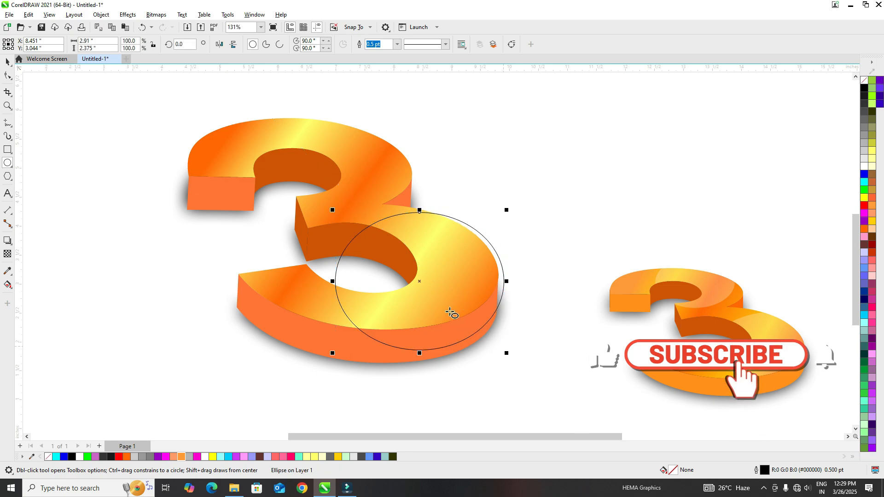
drag(421, 281, 454, 297)
Draw a second ellipse about 2.5 by 2.2 inches and place it over the outer part of the 3's upper bowl.
drag(237, 98, 385, 225)
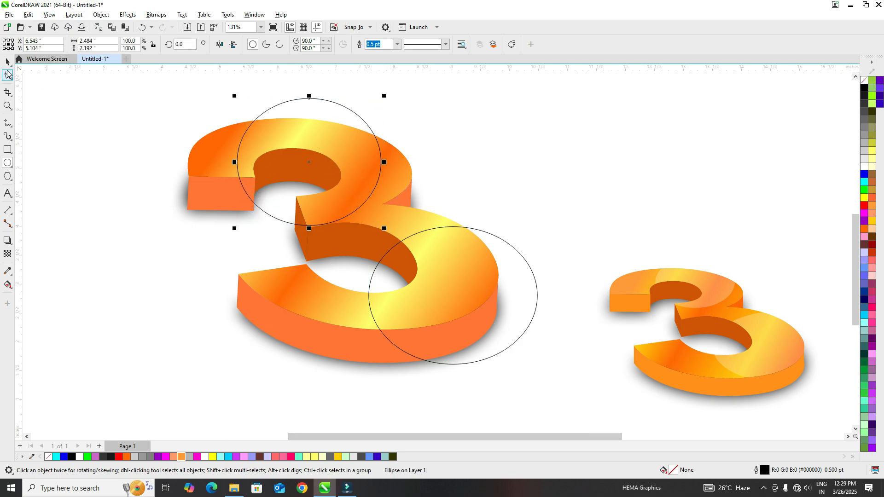
key(space)
drag(310, 164, 334, 143)
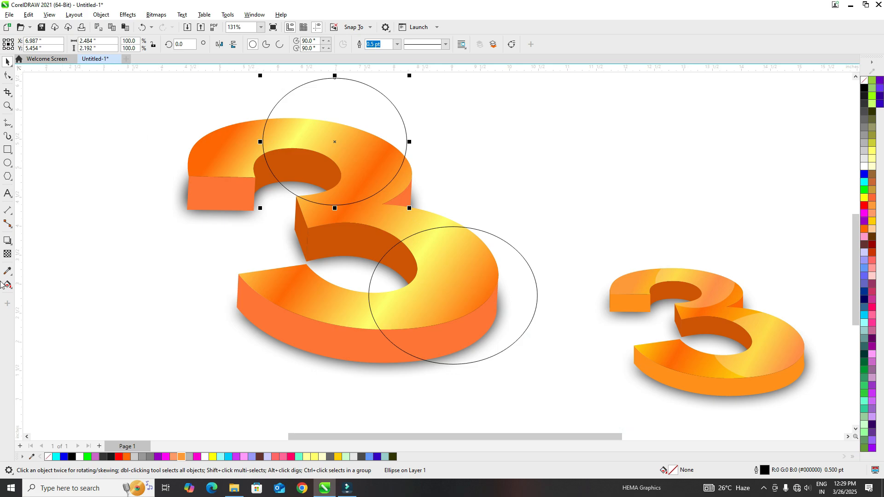
Use Smart Fill with magenta to create pieces where the two ellipses overlap the 3's top face.
click(12, 292)
click(32, 293)
click(371, 152)
click(451, 254)
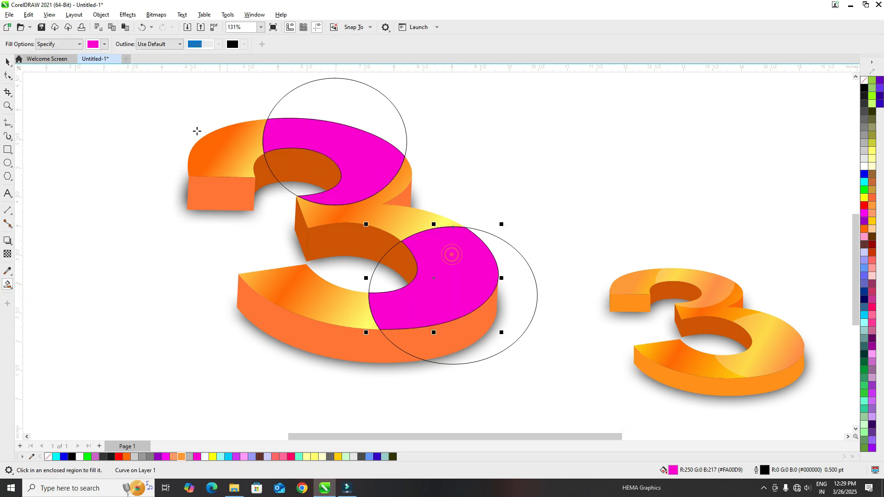
Delete both construction ellipses, leaving only the magenta pieces on the 3.
click(7, 62)
click(128, 143)
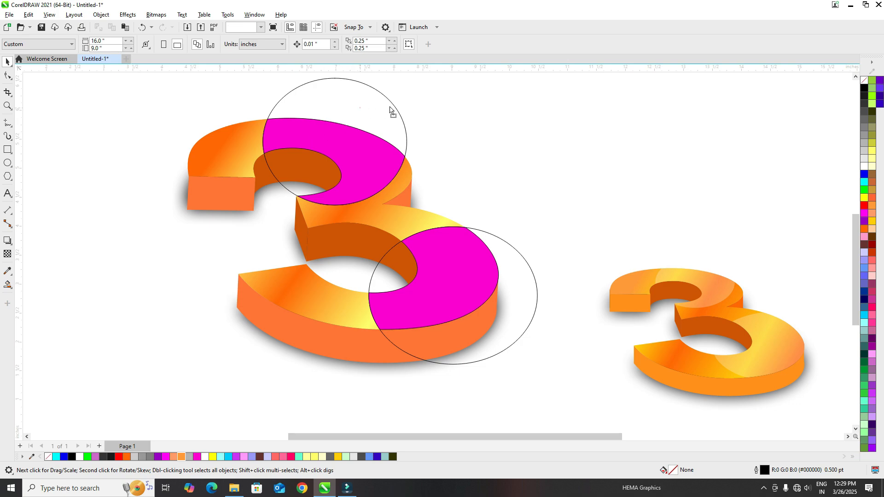
drag(360, 108, 470, 111)
key(Delete)
drag(516, 288, 614, 230)
key(Delete)
Fill both magenta pieces with white and remove their outlines.
click(350, 167)
shift+click(445, 275)
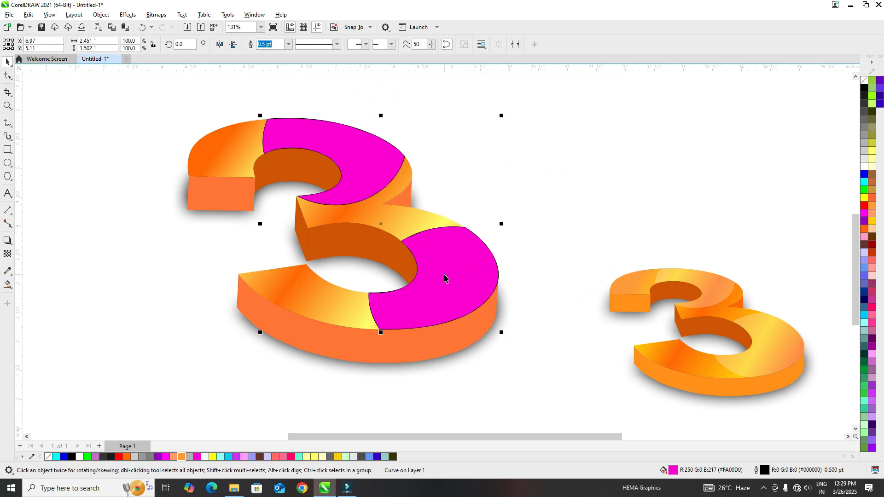
click(79, 457)
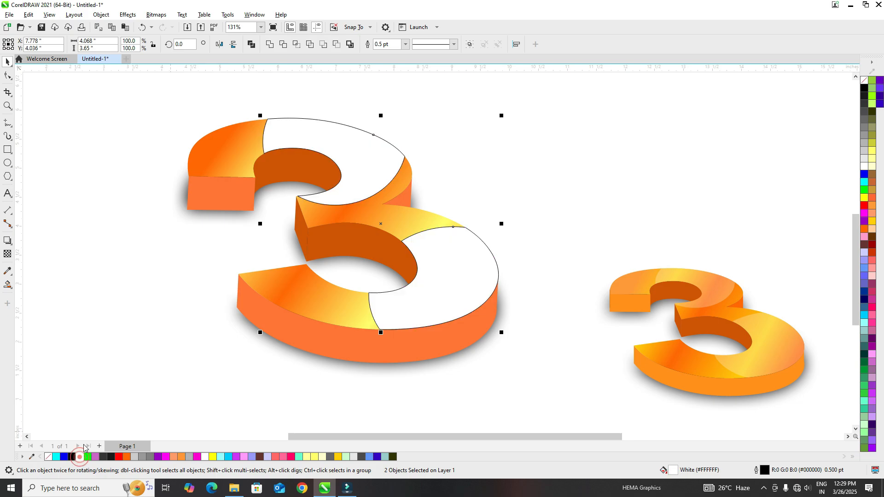
right_click(49, 458)
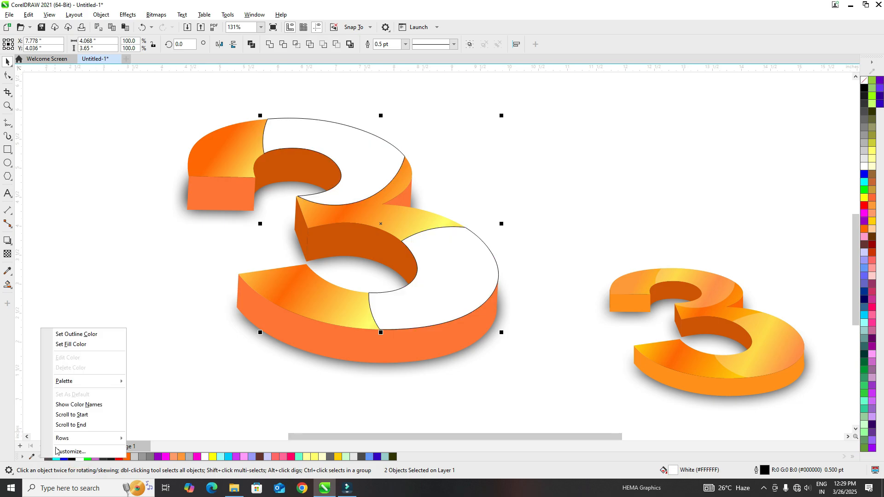
click(86, 333)
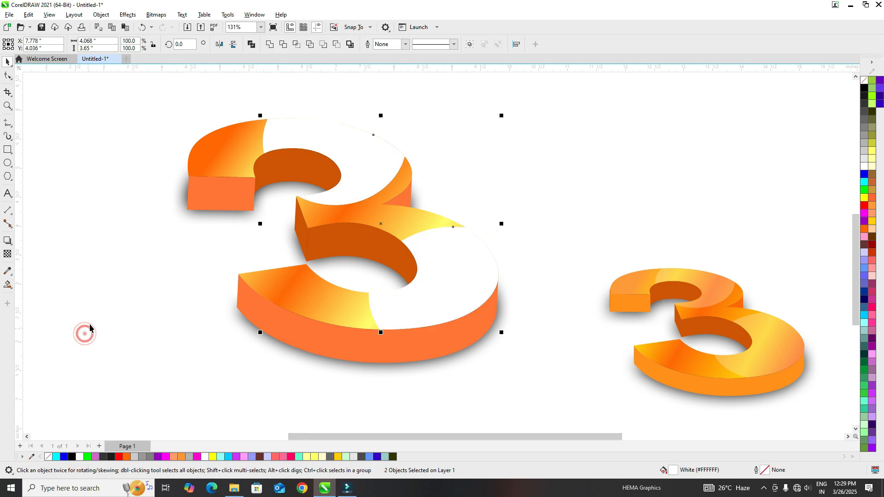
Apply a uniform transparency of 71 to both white highlight pieces.
click(7, 255)
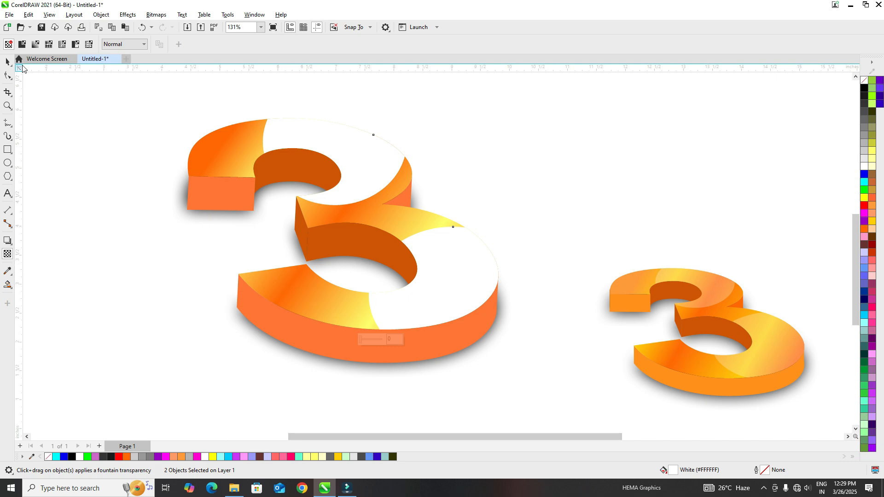
click(23, 44)
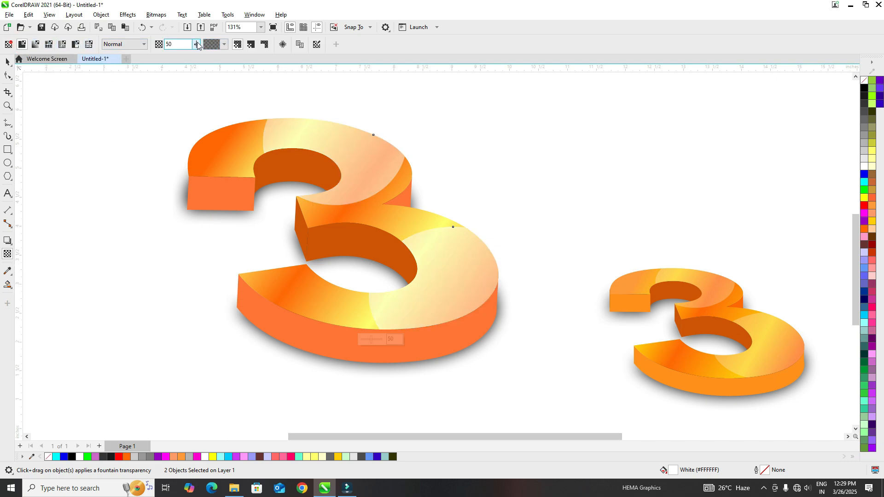
click(198, 45)
drag(196, 54, 205, 56)
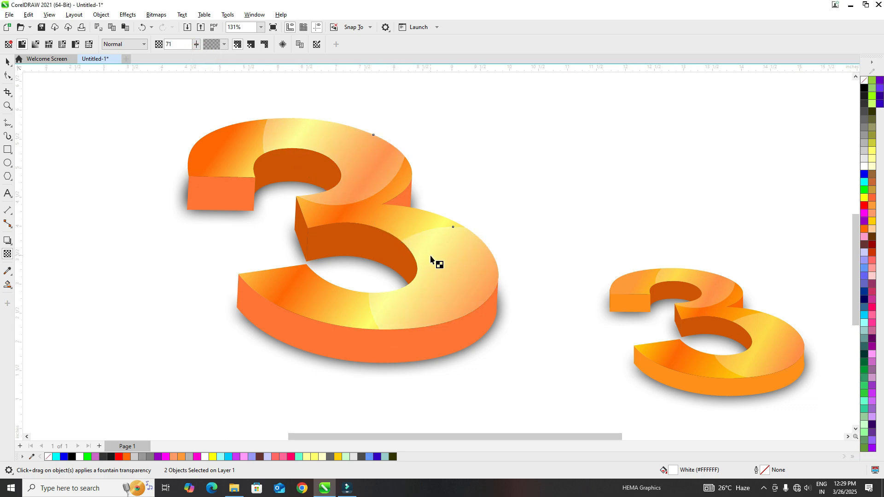
click(162, 121)
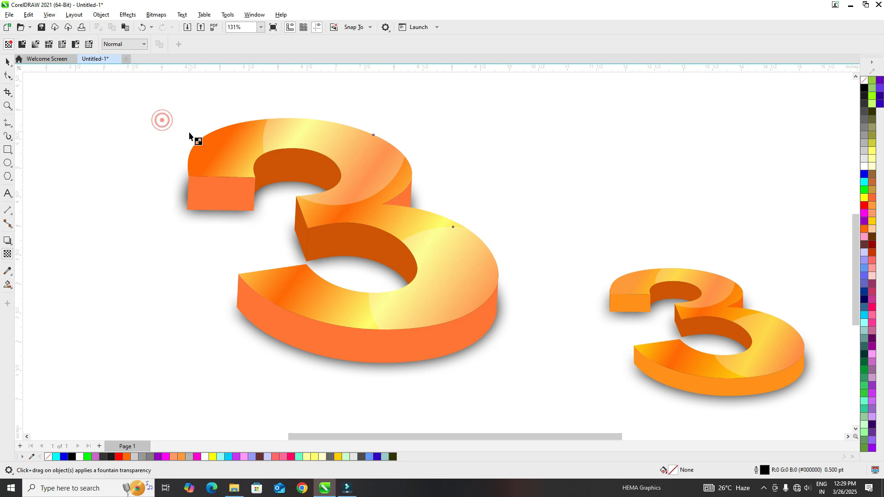
click(7, 61)
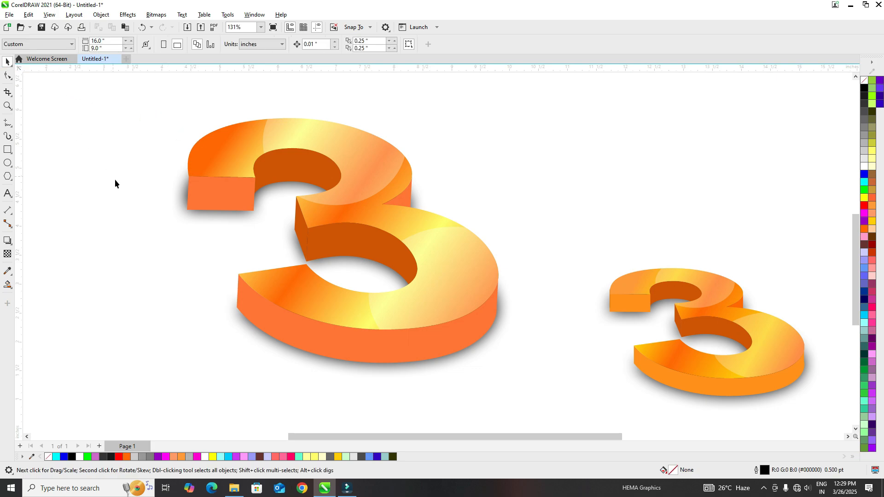
Set the lower highlight's transparency to 62 and refill it with white (#FFFFFF).
click(442, 277)
click(8, 255)
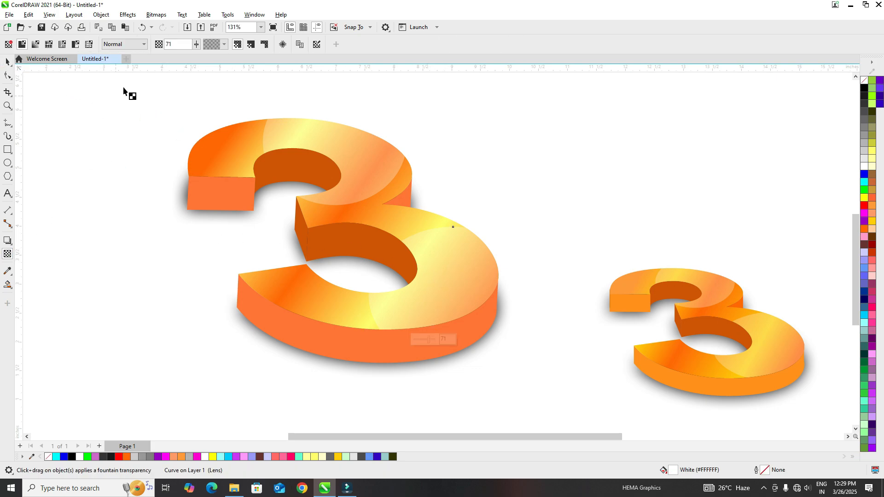
click(196, 45)
drag(197, 56, 193, 57)
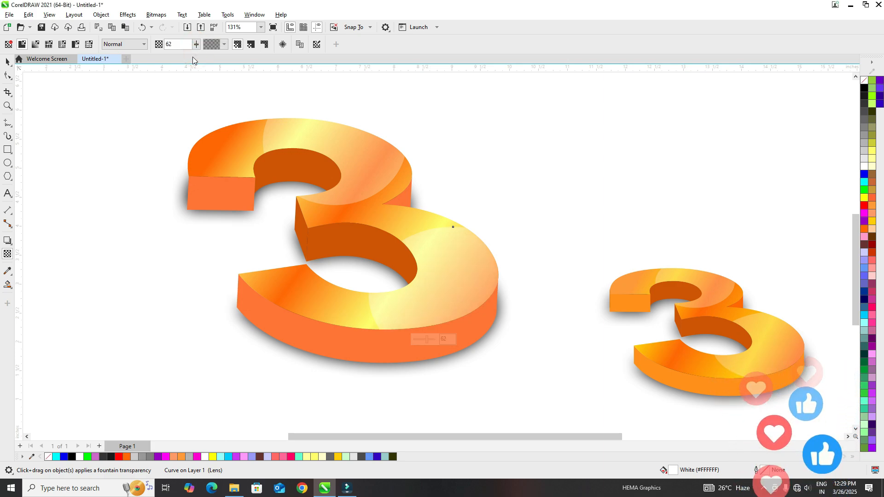
drag(193, 55, 191, 57)
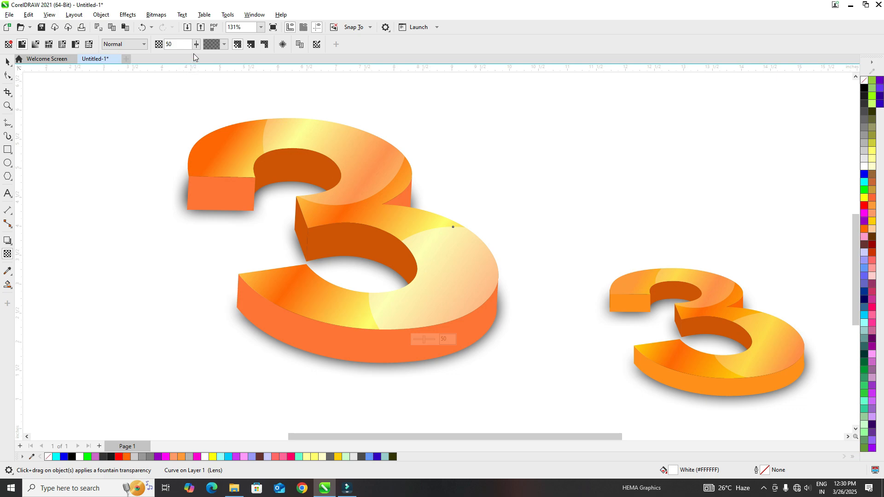
key(ctrl+z)
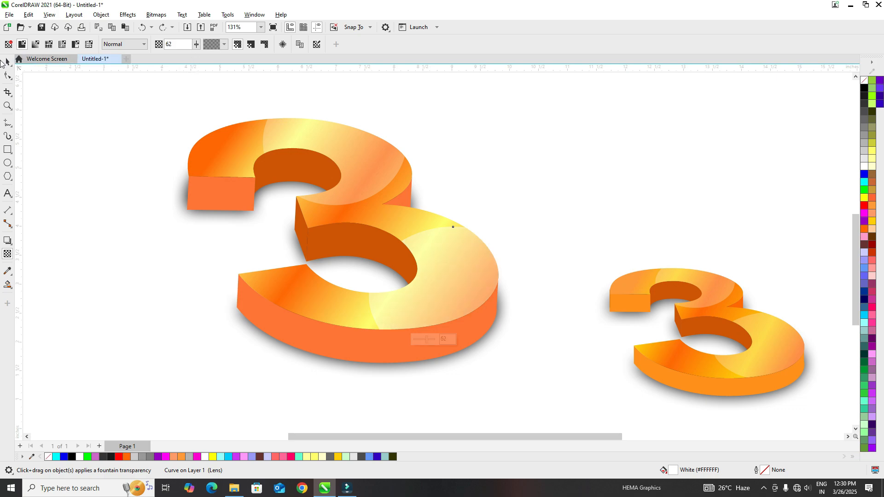
click(7, 62)
click(126, 150)
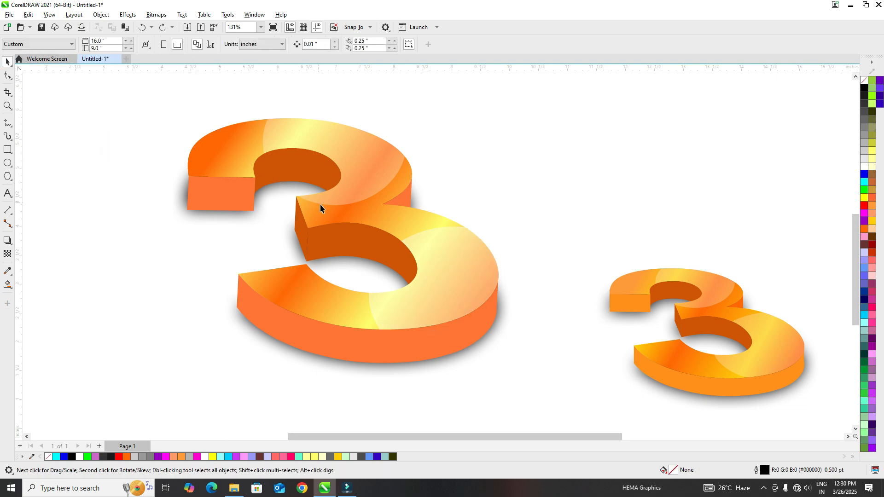
click(463, 280)
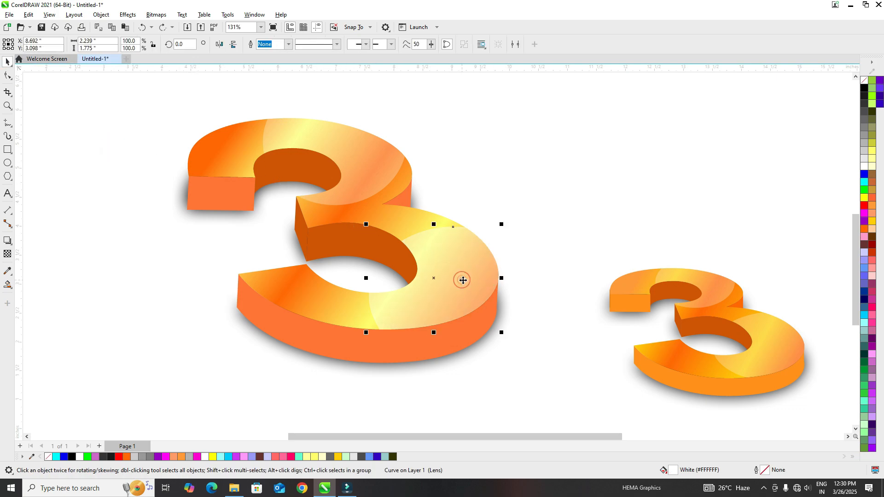
click(864, 169)
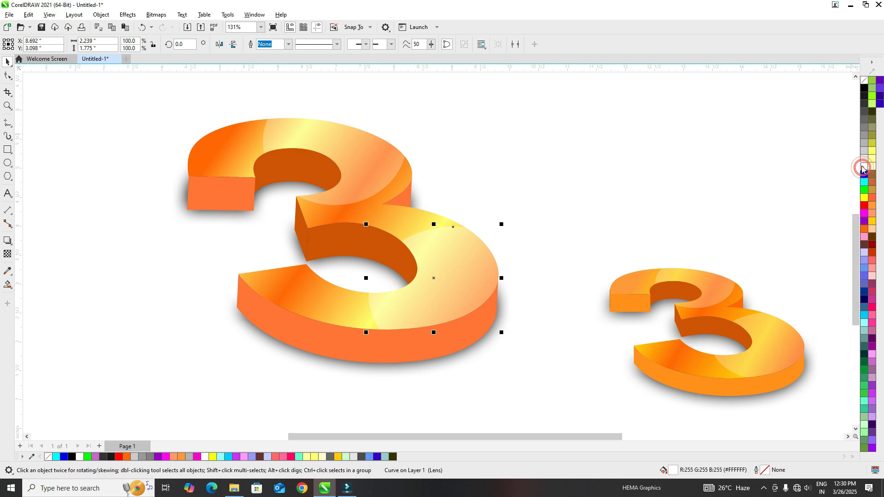
Enlarge the whole 3 with its shadow and highlights to about 5.1 inches high.
click(521, 165)
drag(460, 308, 557, 390)
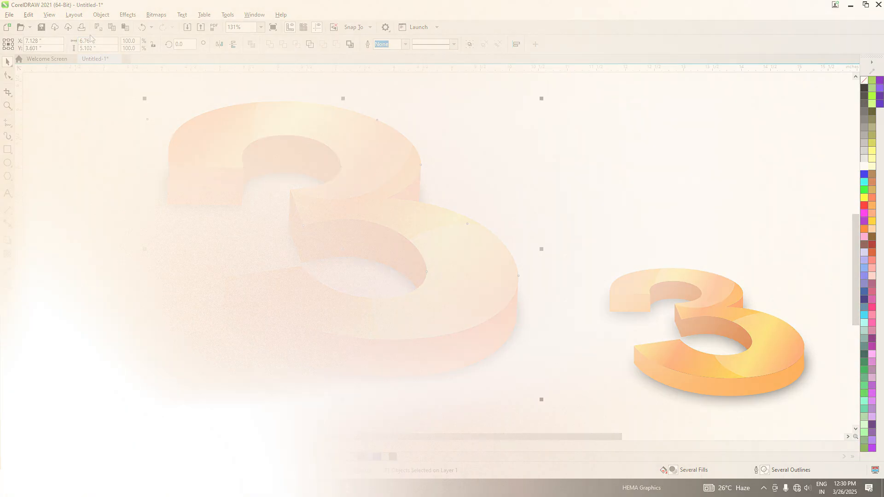